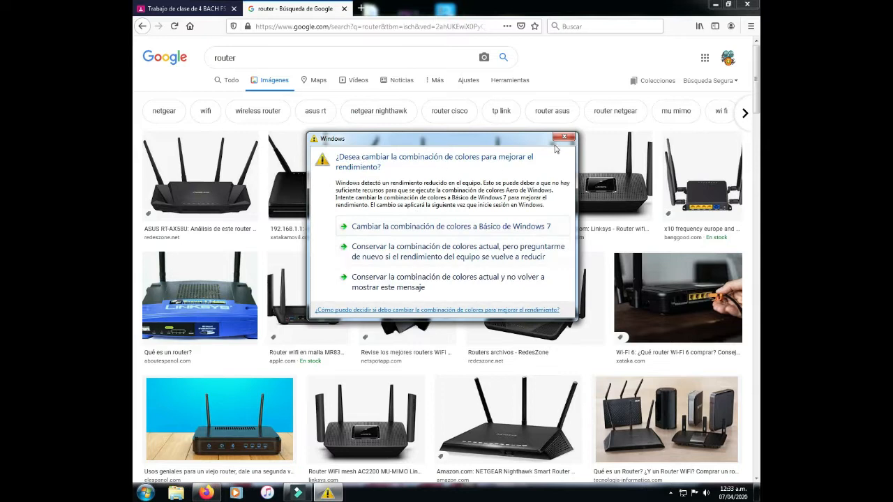
Step: Dismiss the Windows colour-scheme warning covering the 'router' image results
{"action": "left_click", "coordinate": [562, 140]}
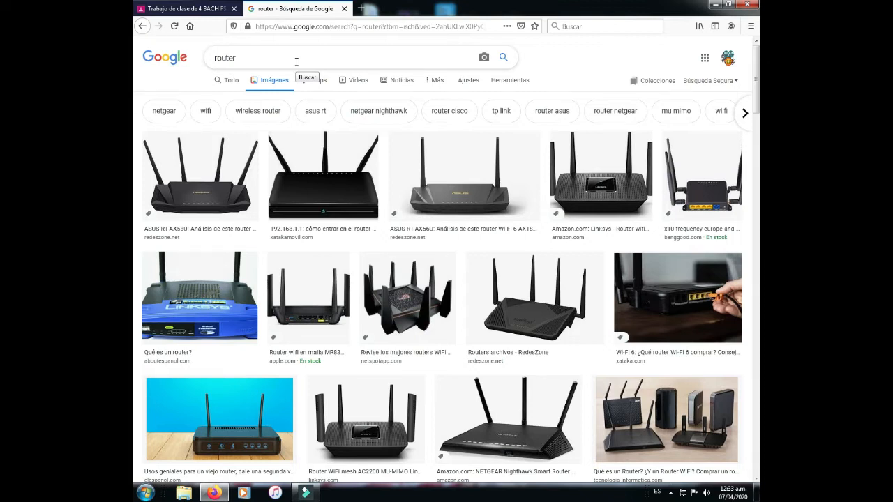
Step: Back in the assignment PDF, highlight the connection-mode and Wi-Fi name requirements, then scroll to the emulator links
{"action": "left_click", "coordinate": [199, 10]}
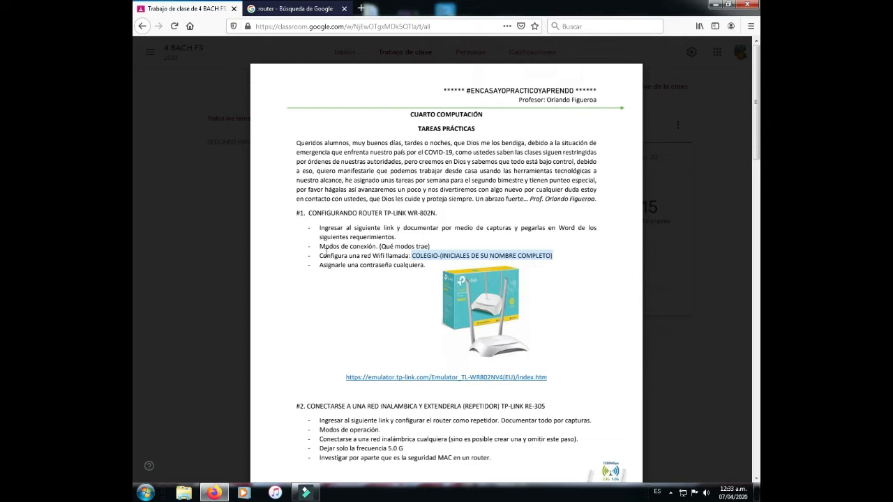
{"action": "left_click_drag", "start_coordinate": [320, 247], "coordinate": [433, 247]}
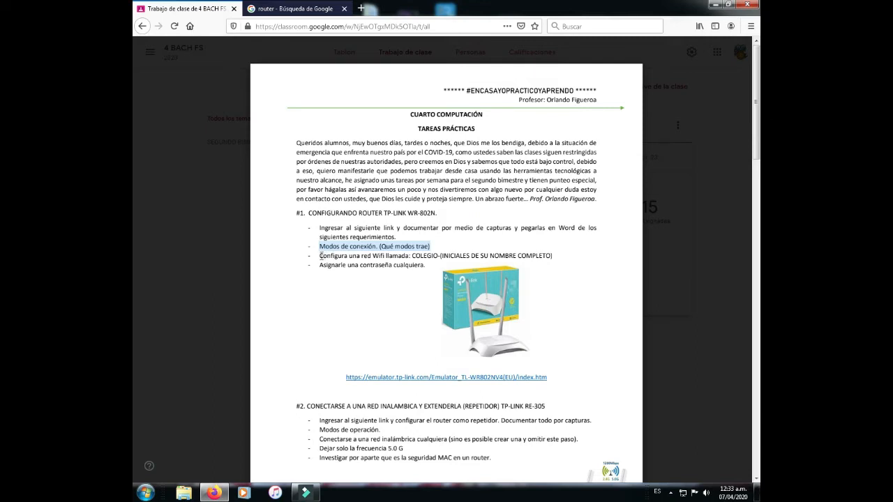
{"action": "left_click_drag", "start_coordinate": [320, 256], "coordinate": [399, 258]}
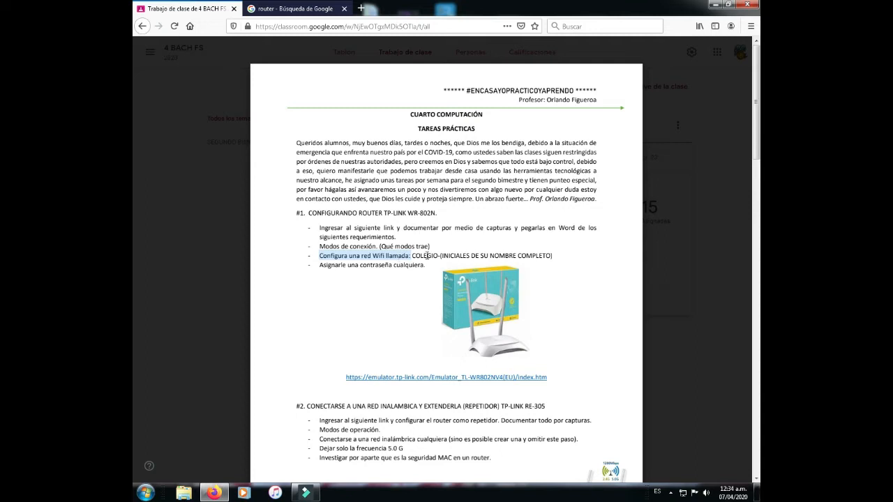
{"action": "left_click_drag", "start_coordinate": [411, 256], "coordinate": [541, 257]}
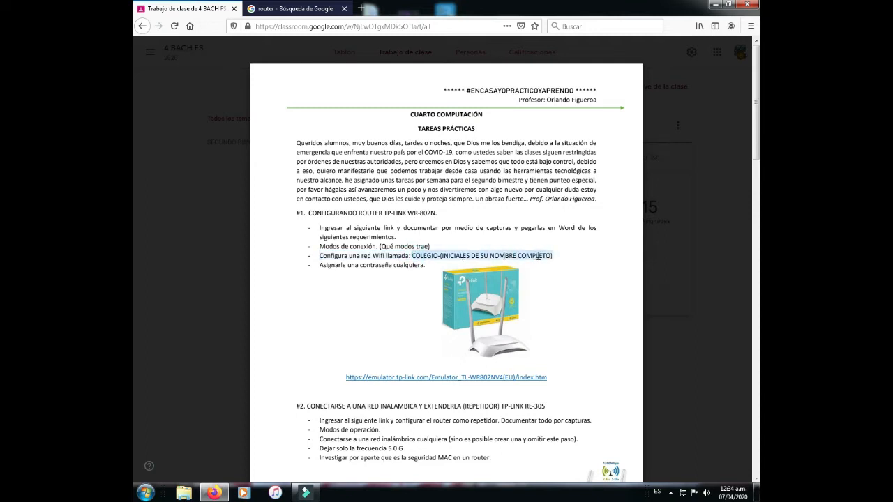
{"action": "left_click", "coordinate": [319, 266]}
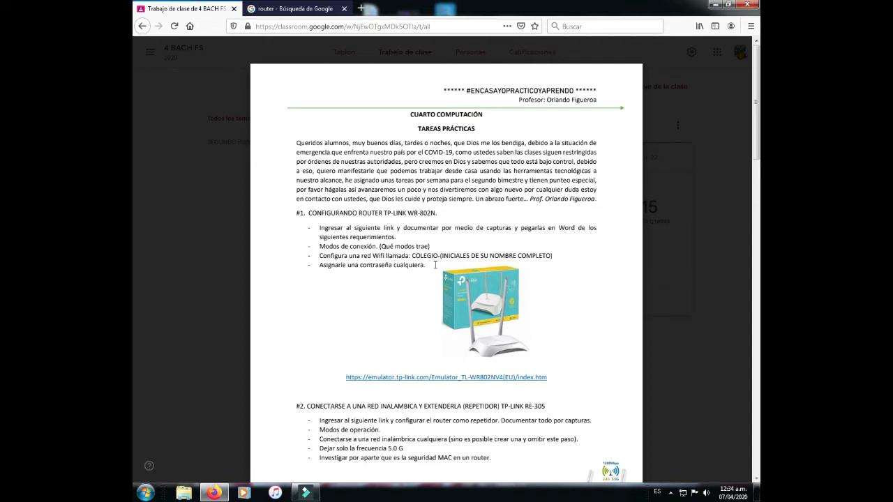
{"action": "scroll", "coordinate": [424, 282], "scroll_direction": "down", "scroll_amount": 3}
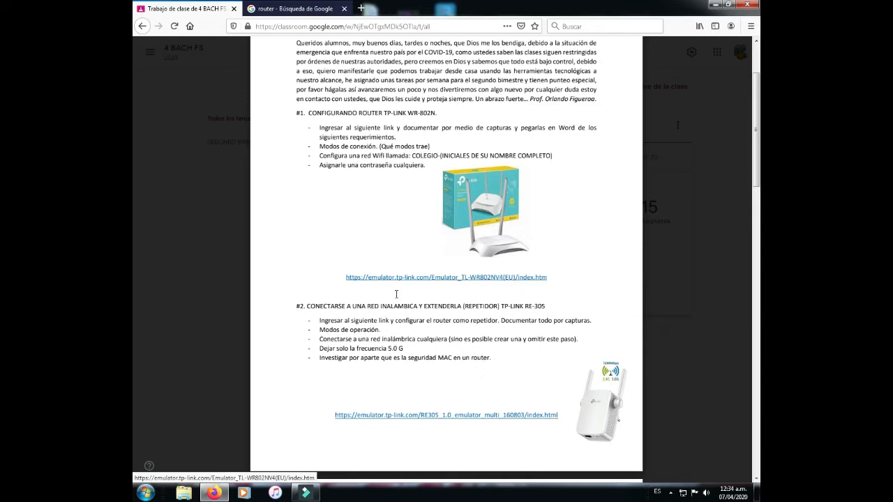
{"action": "left_click_drag", "start_coordinate": [501, 305], "coordinate": [545, 306]}
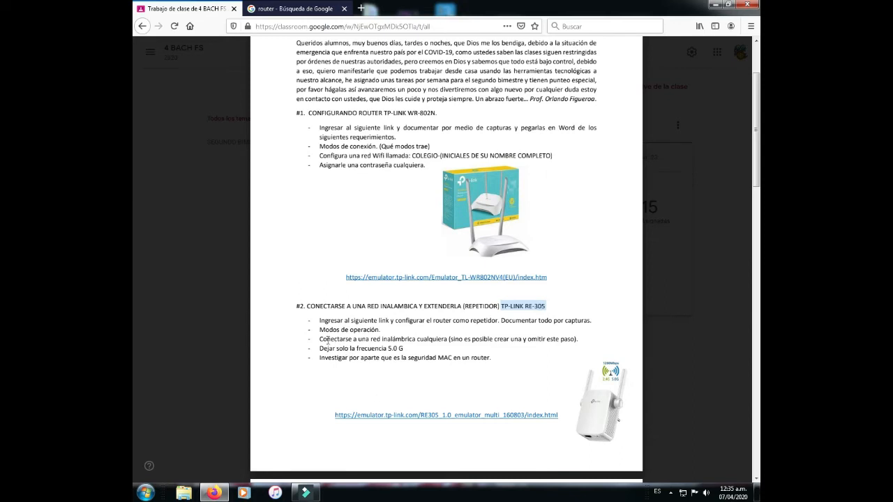
{"action": "left_click_drag", "start_coordinate": [320, 339], "coordinate": [440, 340]}
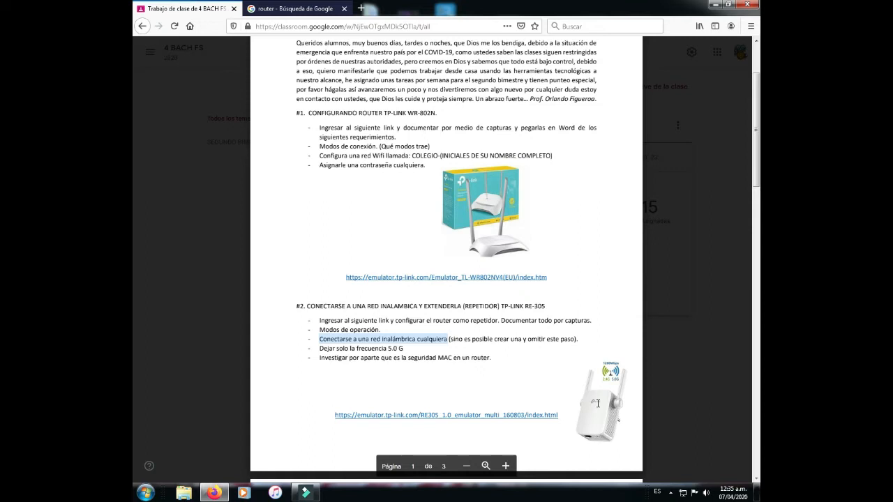
{"action": "left_click_drag", "start_coordinate": [396, 348], "coordinate": [417, 351]}
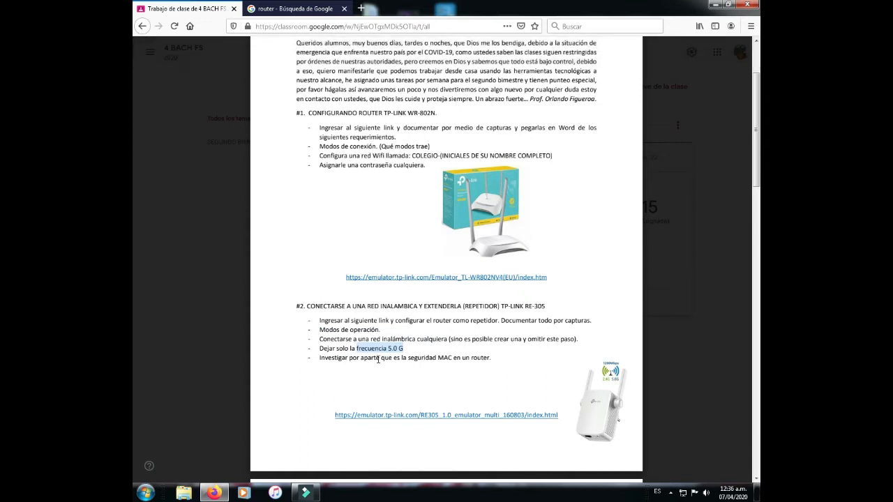
{"action": "left_click_drag", "start_coordinate": [319, 358], "coordinate": [519, 362]}
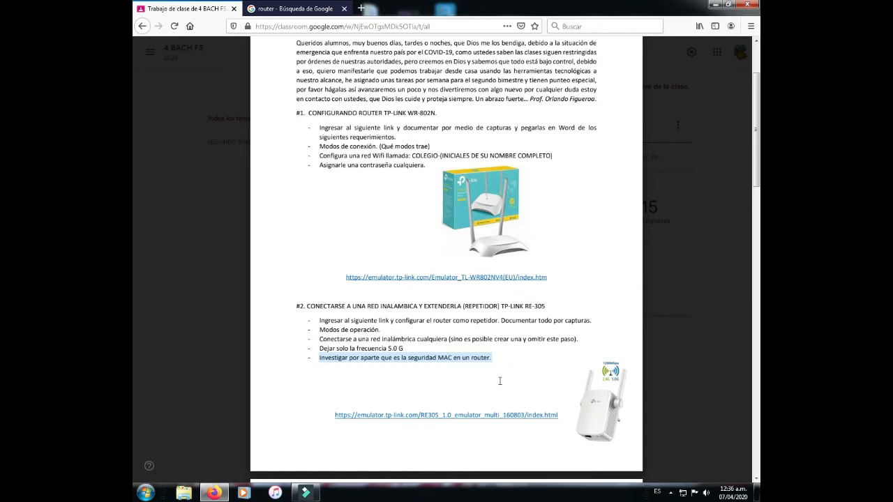
Step: Open the TL-WR802N emulator and highlight the LAN section and its IP 192.168.0.1
{"action": "left_click", "coordinate": [409, 278]}
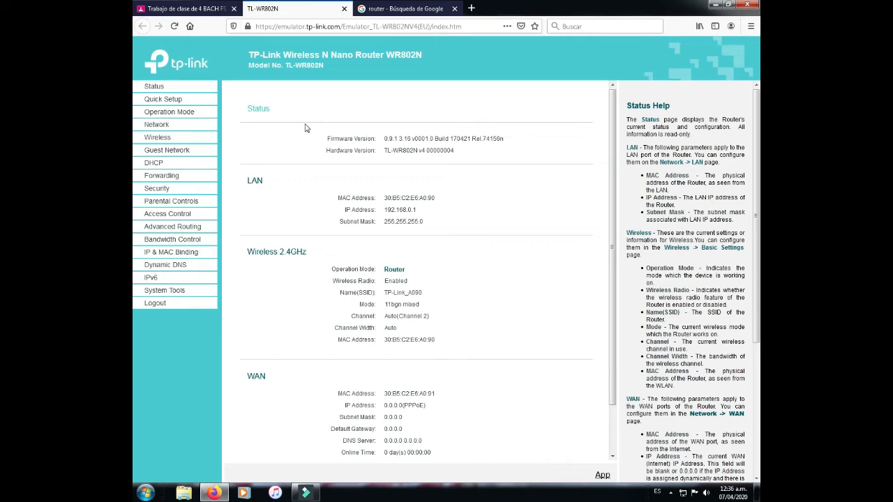
{"action": "double_click", "coordinate": [250, 182]}
{"action": "left_click", "coordinate": [309, 197]}
{"action": "left_click_drag", "start_coordinate": [345, 213], "coordinate": [424, 216]}
{"action": "left_click", "coordinate": [249, 255]}
Step: Highlight the Wireless 2.4GHz Router mode, the SSID TP-Link_A090, and the WAN heading
{"action": "left_click_drag", "start_coordinate": [249, 255], "coordinate": [315, 256]}
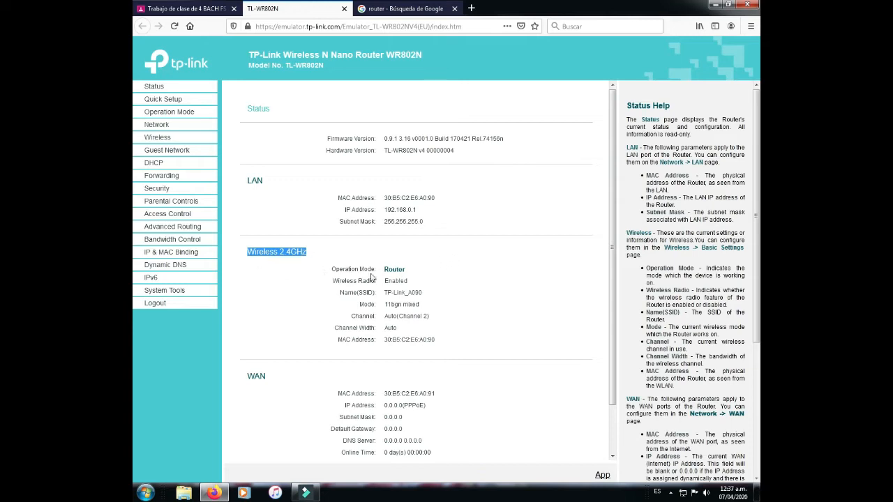
{"action": "left_click_drag", "start_coordinate": [383, 270], "coordinate": [408, 275]}
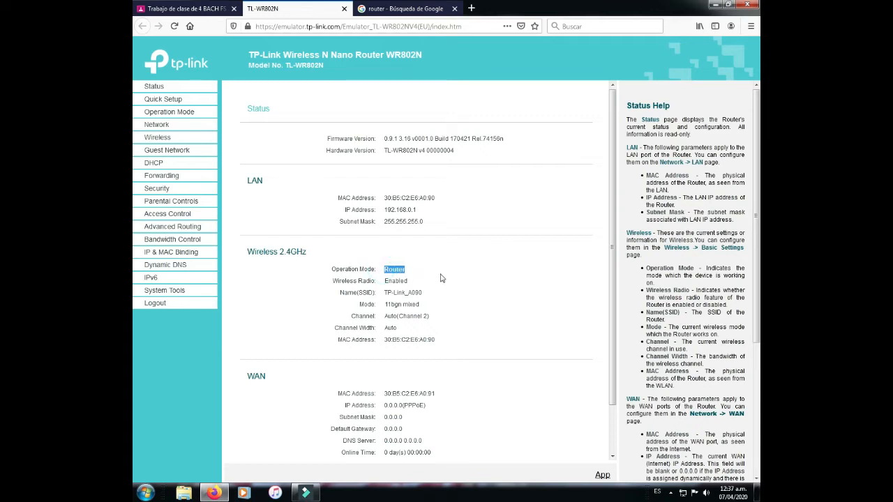
{"action": "left_click", "coordinate": [337, 295]}
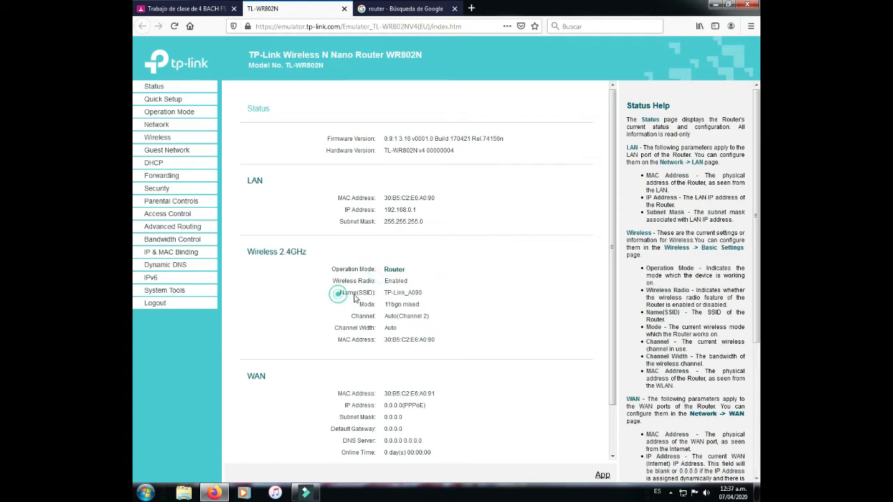
{"action": "left_click_drag", "start_coordinate": [383, 296], "coordinate": [431, 296]}
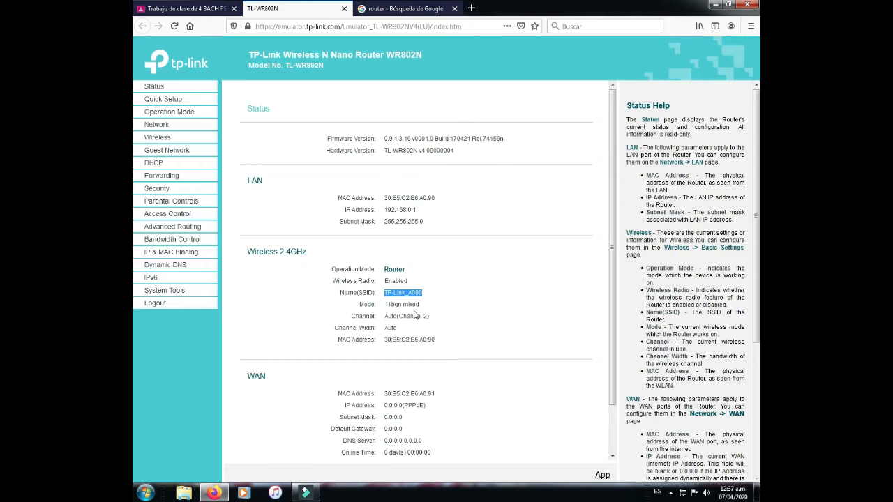
{"action": "scroll", "coordinate": [412, 313], "scroll_direction": "down", "scroll_amount": 2}
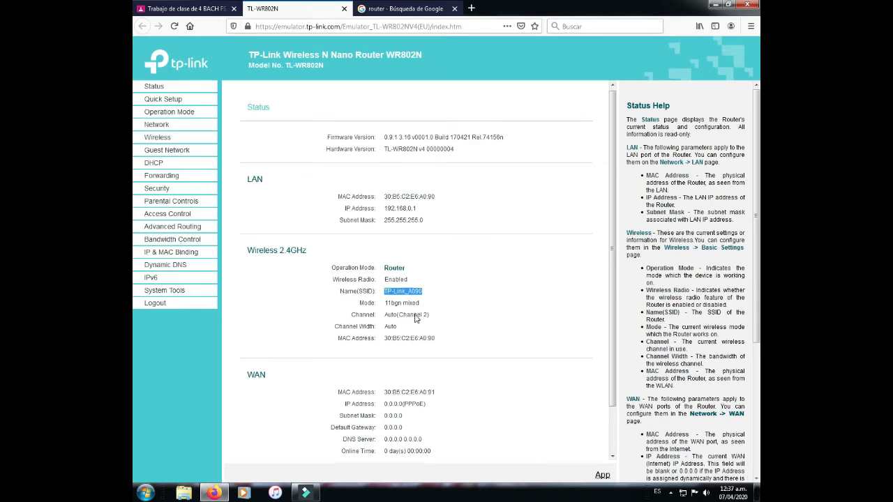
{"action": "left_click_drag", "start_coordinate": [248, 330], "coordinate": [272, 331]}
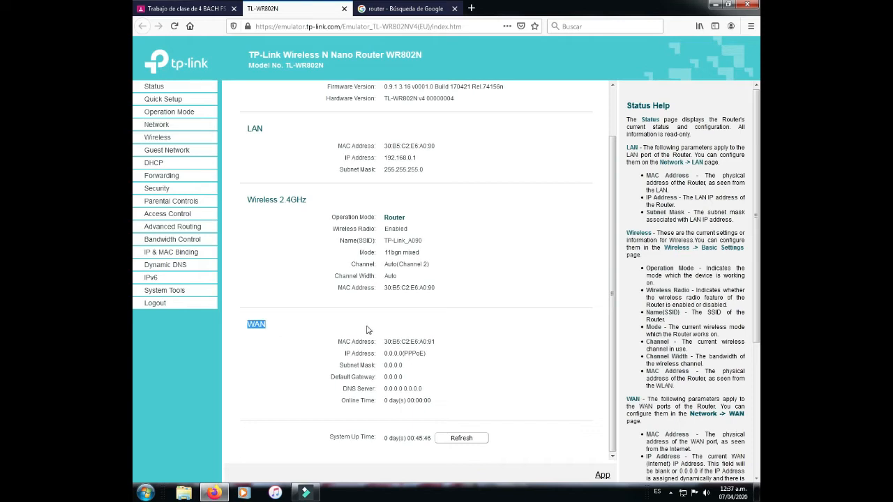
{"action": "left_click", "coordinate": [389, 352]}
Step: In Quick Setup, compare the operation modes and select Client, dismissing the colour-scheme prompt
{"action": "left_click", "coordinate": [164, 100]}
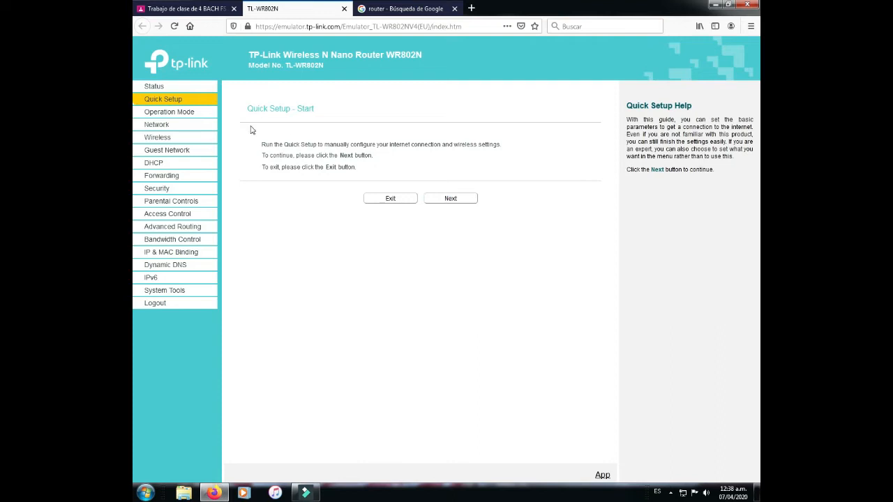
{"action": "left_click", "coordinate": [187, 114]}
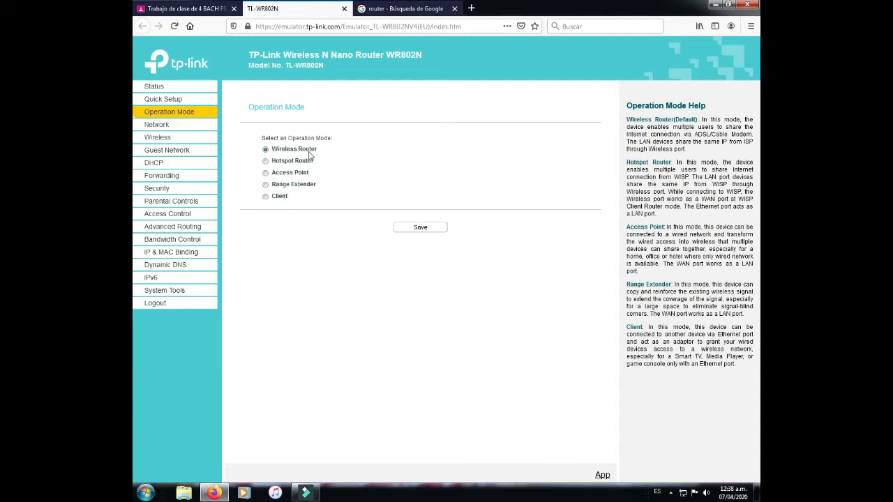
{"action": "left_click", "coordinate": [268, 163]}
{"action": "left_click", "coordinate": [266, 172]}
{"action": "left_click", "coordinate": [266, 185]}
{"action": "left_click", "coordinate": [265, 196]}
{"action": "left_click", "coordinate": [268, 187]}
{"action": "left_click", "coordinate": [266, 199]}
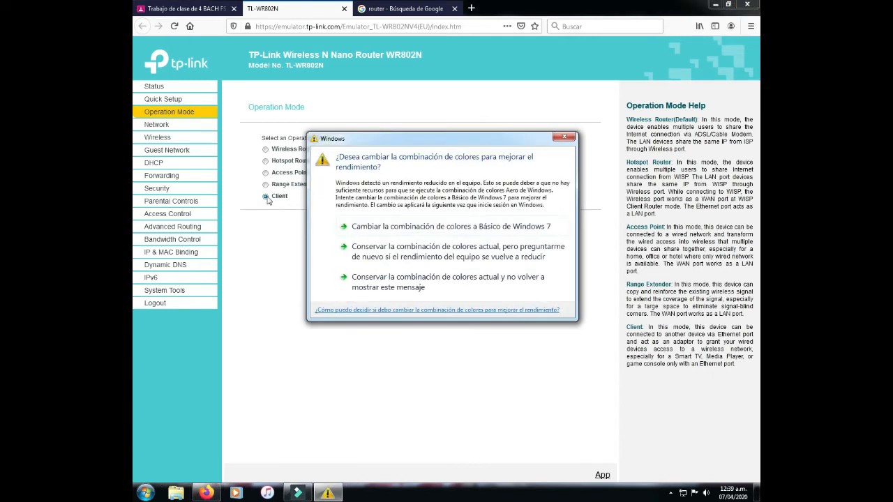
{"action": "left_click", "coordinate": [562, 137]}
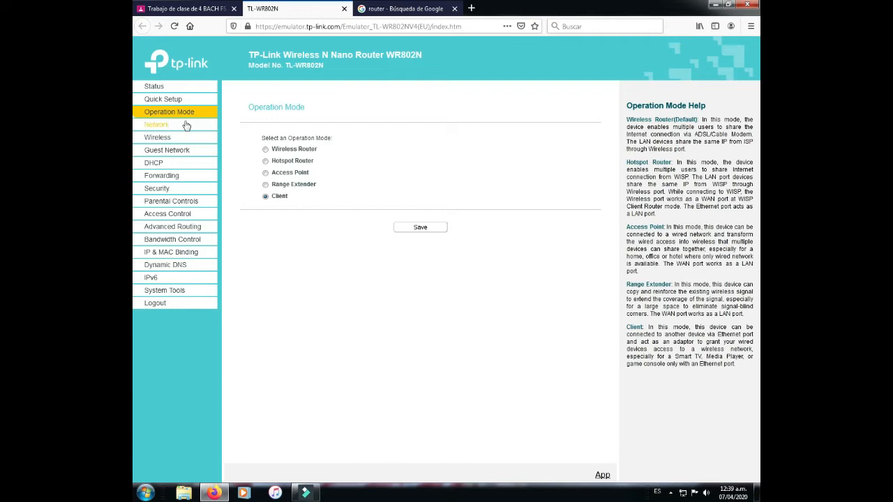
Step: Open Network > LAN and select octets of the LAN IP address 192.168.0.1
{"action": "left_click", "coordinate": [154, 125]}
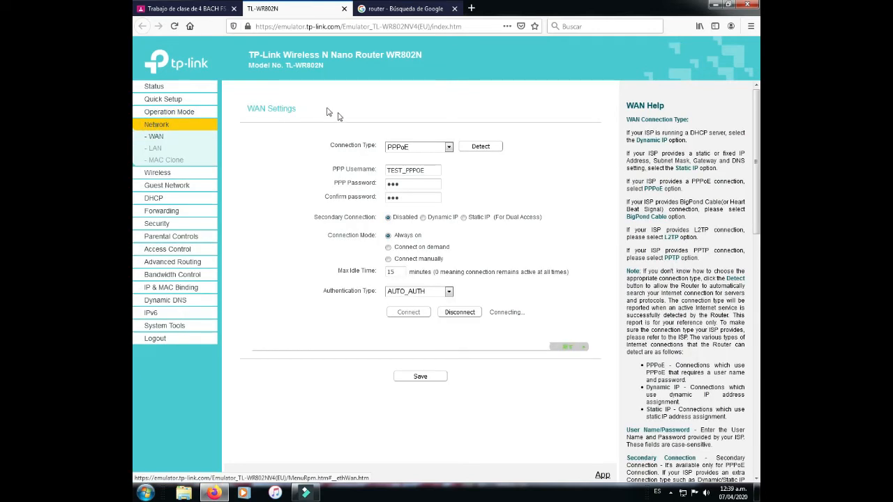
{"action": "left_click", "coordinate": [153, 139]}
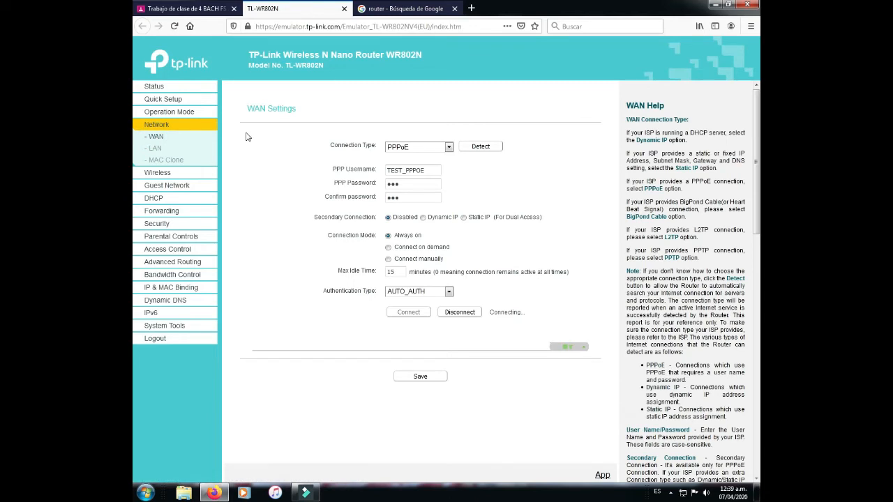
{"action": "left_click", "coordinate": [155, 149]}
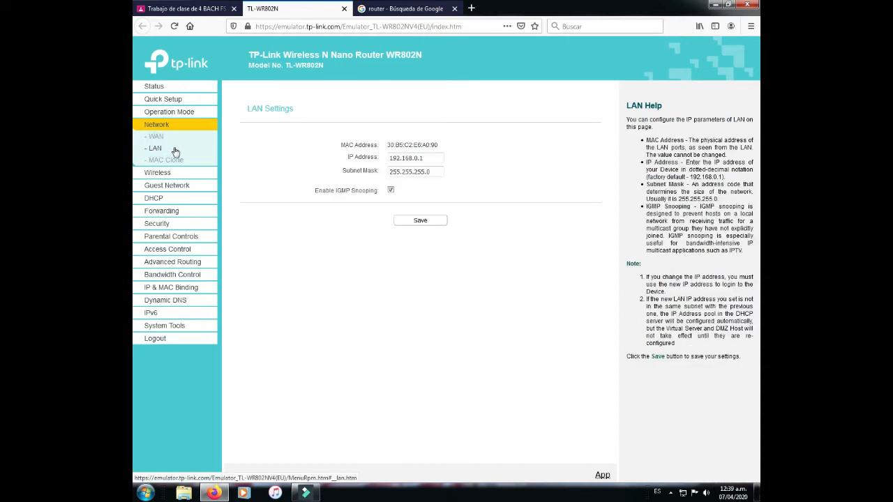
{"action": "left_click", "coordinate": [428, 156]}
{"action": "left_click_drag", "start_coordinate": [428, 156], "coordinate": [378, 159]}
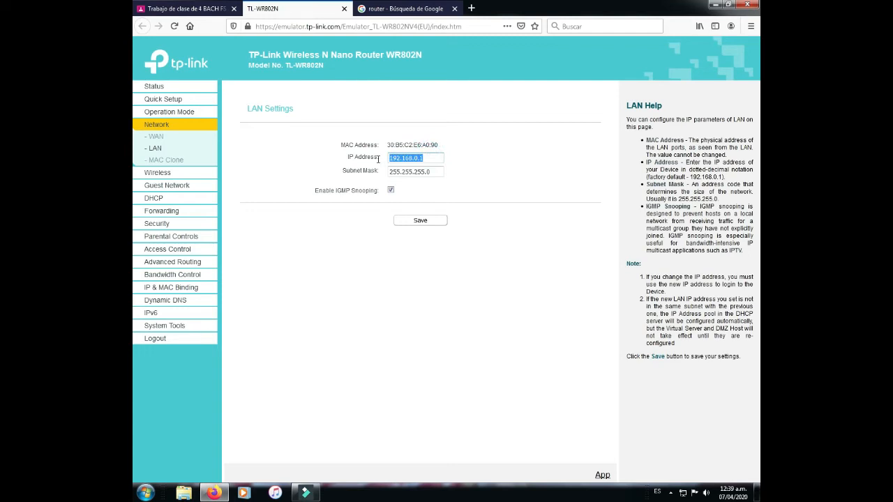
{"action": "left_click", "coordinate": [430, 158]}
{"action": "left_click", "coordinate": [393, 159]}
{"action": "double_click", "coordinate": [405, 159]}
{"action": "double_click", "coordinate": [416, 158]}
{"action": "left_click", "coordinate": [424, 158]}
{"action": "double_click", "coordinate": [416, 158]}
Step: Change the LAN IP address to end in 2.1, save, and confirm the router reboot
{"action": "left_click", "coordinate": [421, 159]}
{"action": "key", "text": "BackSpace"}
{"action": "type", "text": "1"}
{"action": "double_click", "coordinate": [416, 158]}
{"action": "left_click", "coordinate": [427, 158]}
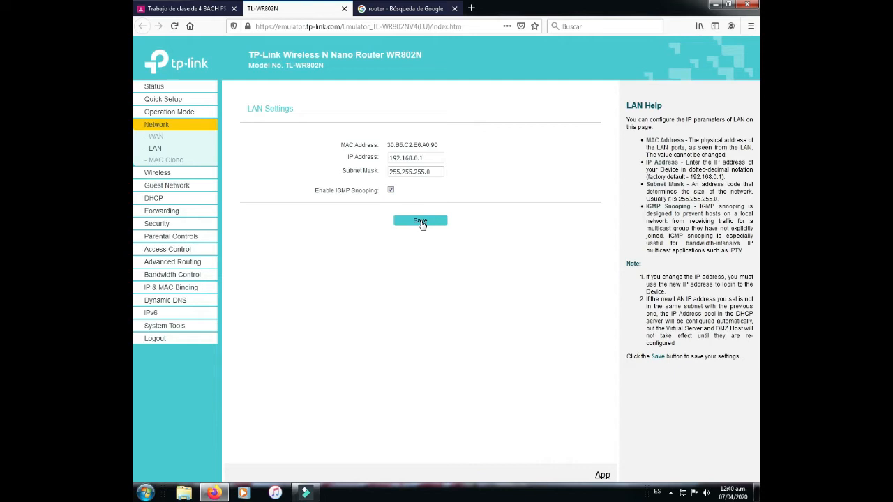
{"action": "left_click", "coordinate": [431, 157]}
{"action": "key", "text": "BackSpace"}
{"action": "key", "text": "BackSpace"}
{"action": "key", "text": "BackSpace"}
{"action": "type", "text": "2.1"}
{"action": "left_click", "coordinate": [420, 221]}
{"action": "left_click", "coordinate": [531, 217]}
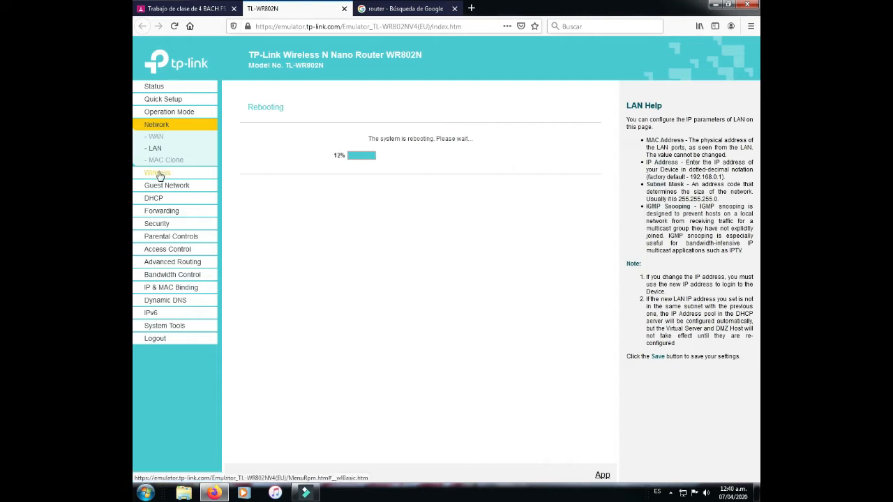
{"action": "left_click", "coordinate": [158, 174]}
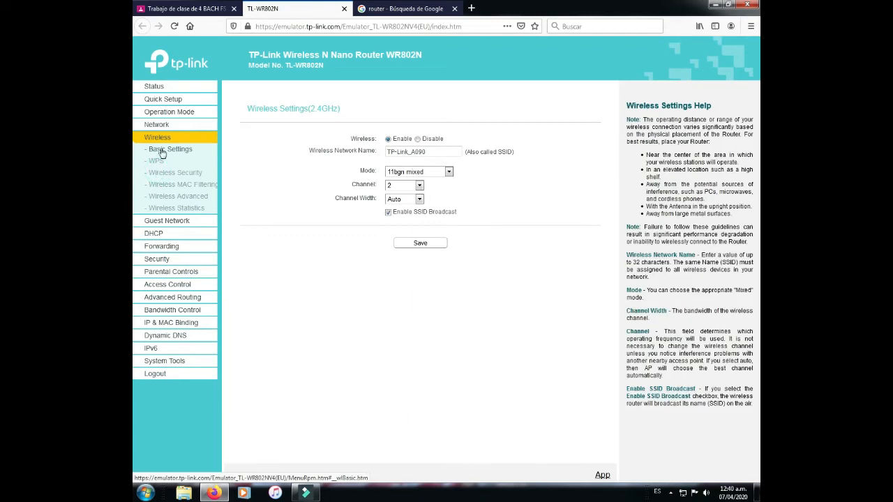
Step: Open Wireless > Basic Settings and compare the network name with the assignment's Wi-Fi naming rule
{"action": "left_click", "coordinate": [178, 151]}
{"action": "double_click", "coordinate": [310, 151]}
{"action": "left_click_drag", "start_coordinate": [343, 155], "coordinate": [442, 152]}
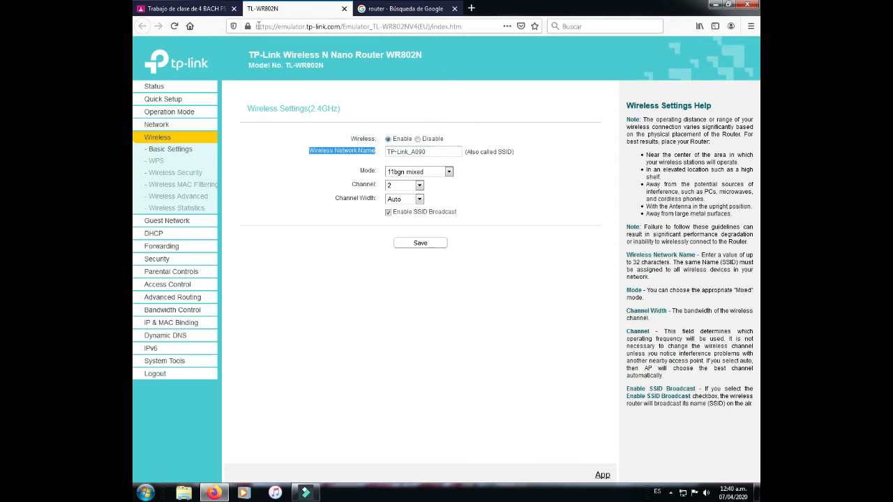
{"action": "left_click", "coordinate": [214, 9]}
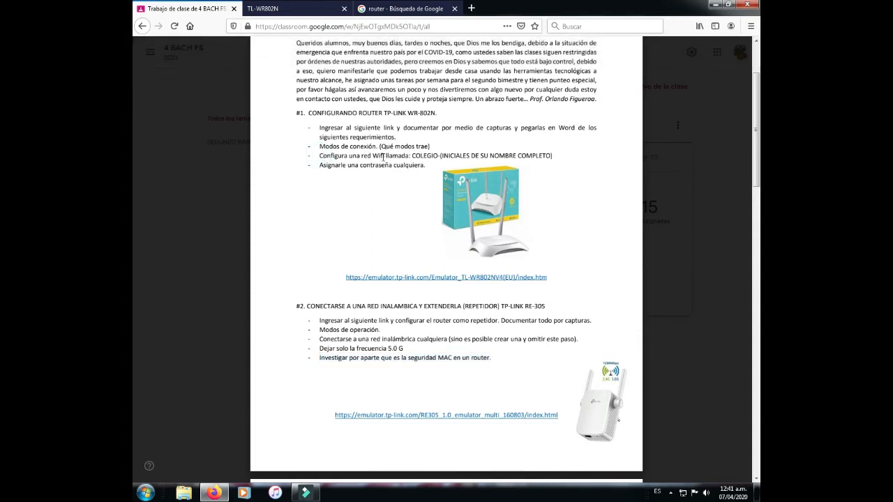
{"action": "left_click_drag", "start_coordinate": [361, 156], "coordinate": [469, 156]}
{"action": "left_click", "coordinate": [446, 154]}
Step: Replace TP-Link_A090 with COLEGIO- plus the student's initials, rechecking the assignment instruction
{"action": "left_click", "coordinate": [281, 7]}
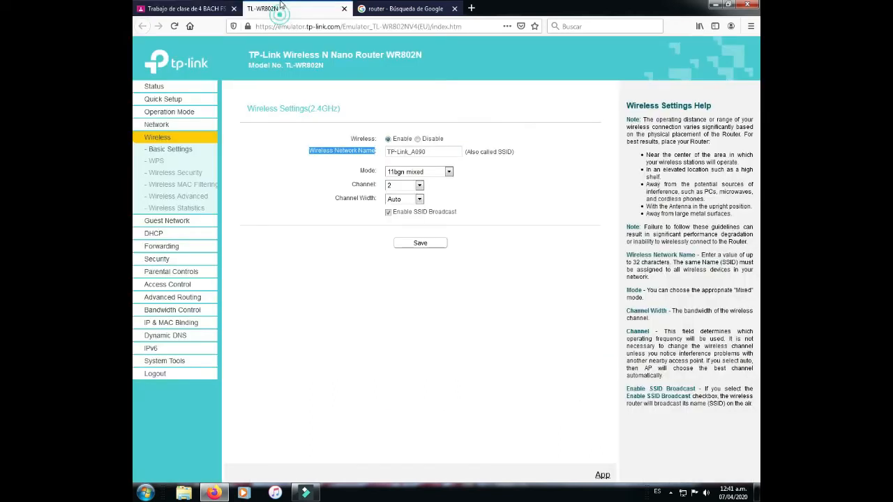
{"action": "left_click_drag", "start_coordinate": [434, 151], "coordinate": [376, 154]}
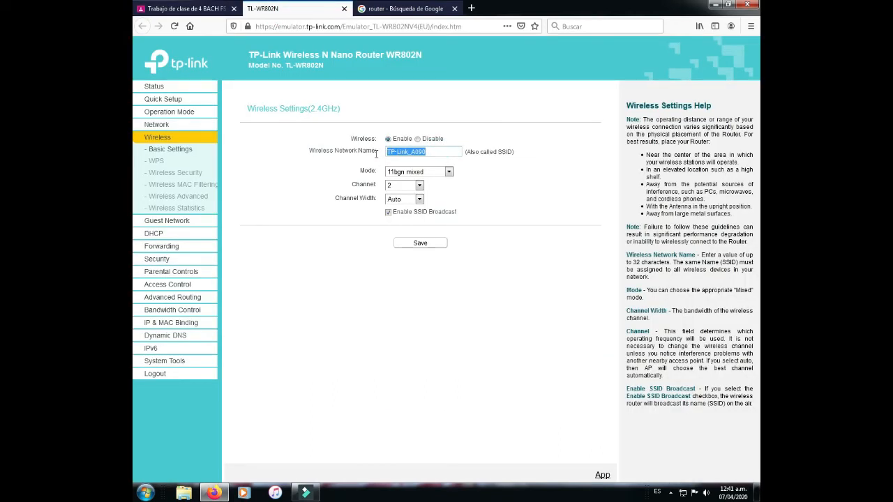
{"action": "type", "text": "COLEGI"}
{"action": "key", "text": "BackSpace"}
{"action": "key", "text": "BackSpace"}
{"action": "type", "text": "GIO-OEFL"}
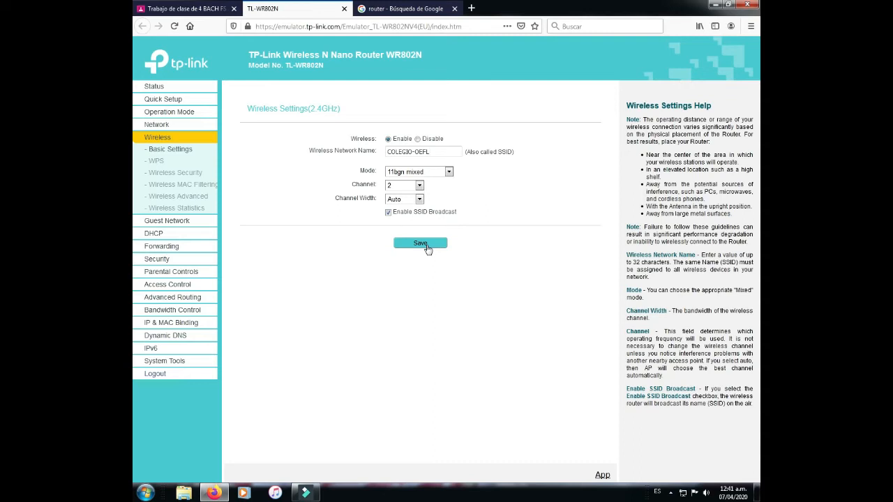
{"action": "left_click", "coordinate": [207, 14]}
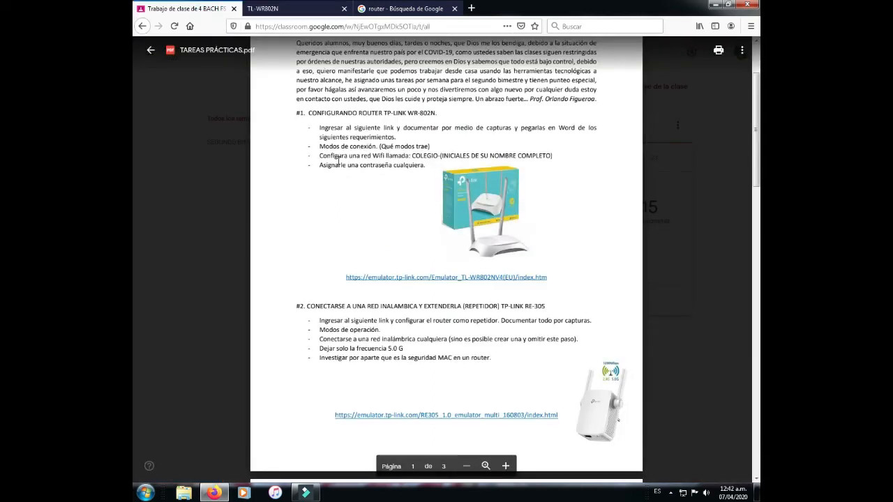
{"action": "left_click", "coordinate": [319, 162]}
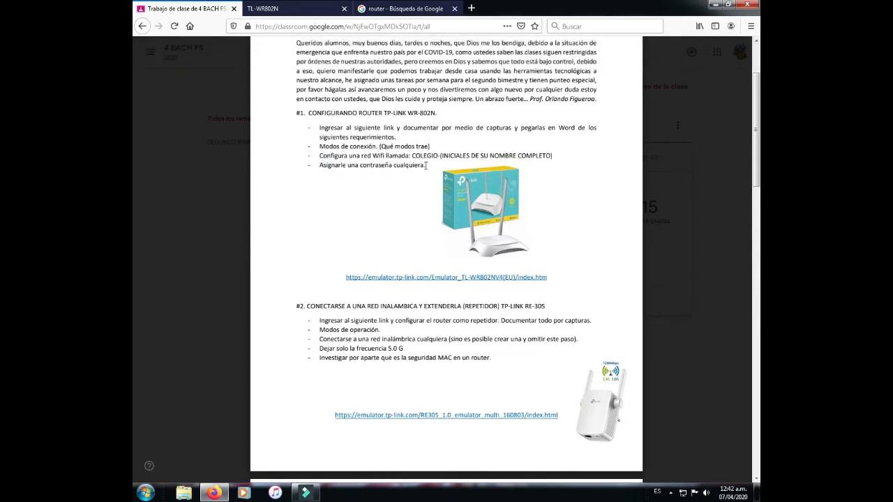
{"action": "key", "text": "ctrl+Tab"}
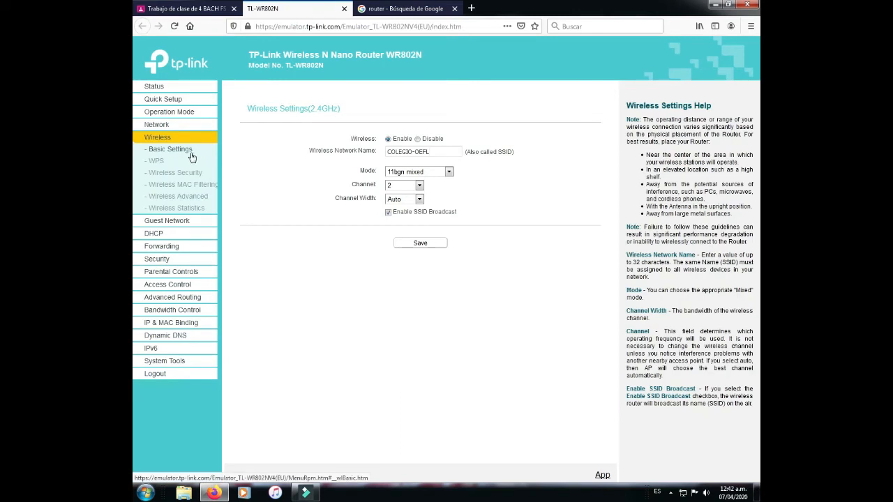
Step: On Wireless Security, try Disable, Enterprise and WEP, keeping WPA/WPA2 - Personal selected
{"action": "left_click", "coordinate": [178, 174]}
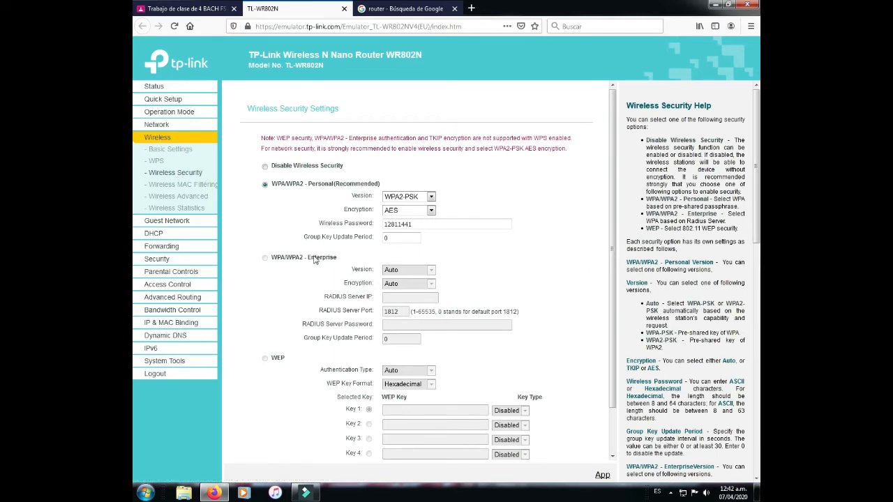
{"action": "scroll", "coordinate": [322, 288], "scroll_direction": "down", "scroll_amount": 3}
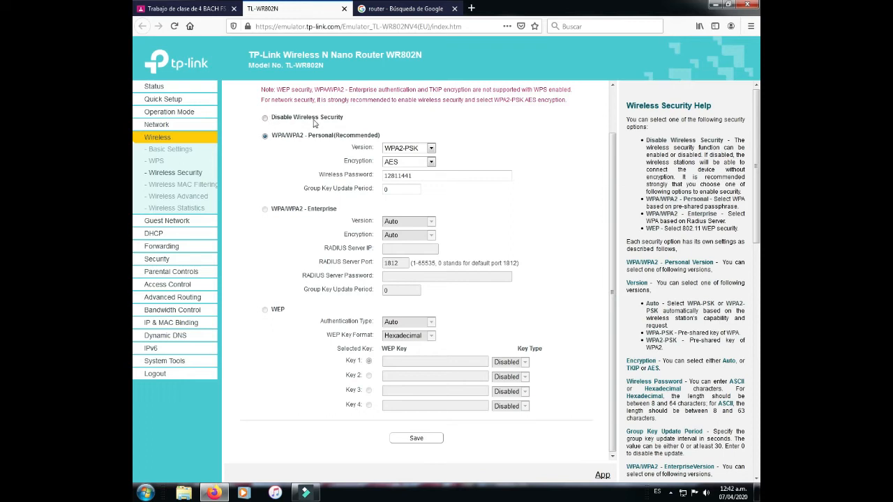
{"action": "left_click", "coordinate": [265, 119]}
{"action": "left_click", "coordinate": [266, 136]}
{"action": "left_click", "coordinate": [265, 209]}
{"action": "left_click", "coordinate": [264, 313]}
{"action": "scroll", "coordinate": [403, 154], "scroll_direction": "up", "scroll_amount": 2}
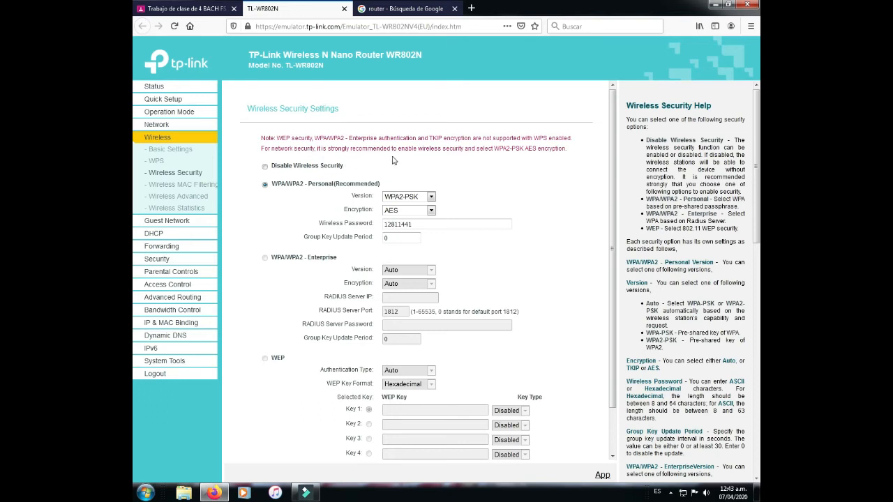
{"action": "left_click_drag", "start_coordinate": [349, 149], "coordinate": [391, 148]}
Step: Highlight the note recommending WPA2-PSK with AES encryption
{"action": "left_click", "coordinate": [494, 149]}
{"action": "left_click_drag", "start_coordinate": [495, 149], "coordinate": [569, 148]}
{"action": "left_click", "coordinate": [535, 148]}
{"action": "double_click", "coordinate": [533, 148]}
Step: Replace the existing wireless password with a new one and go to Wireless Advanced
{"action": "left_click", "coordinate": [417, 224]}
{"action": "left_click_drag", "start_coordinate": [416, 223], "coordinate": [369, 224]}
{"action": "scroll", "coordinate": [564, 209], "scroll_direction": "down", "scroll_amount": 2}
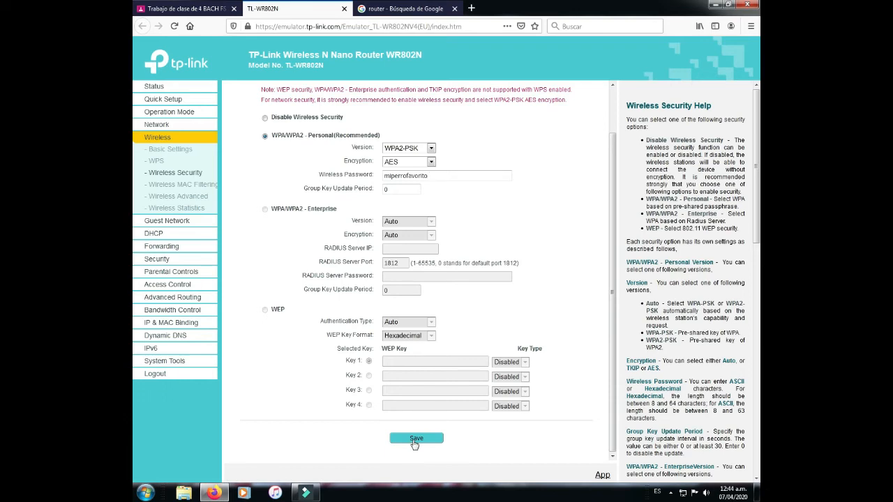
{"action": "left_click", "coordinate": [187, 201]}
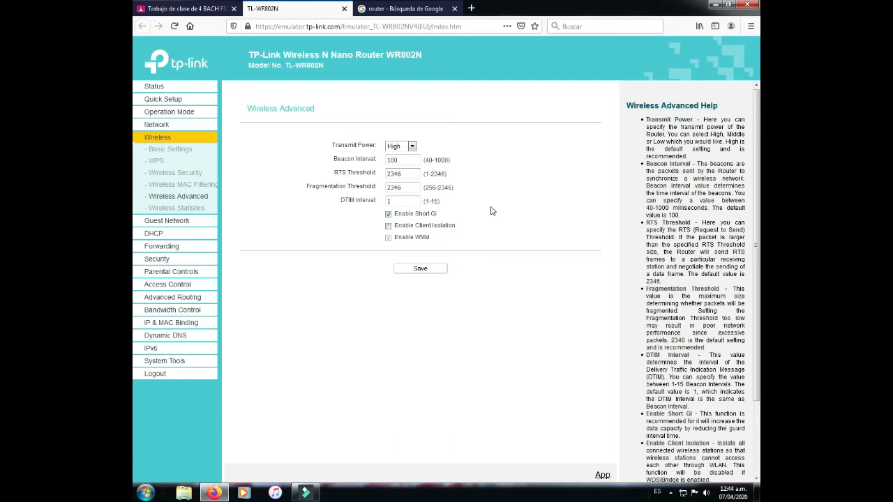
Step: Change Transmit Power from High to Low, dismiss the colour warning, and return to the assignment PDF
{"action": "left_click", "coordinate": [412, 146]}
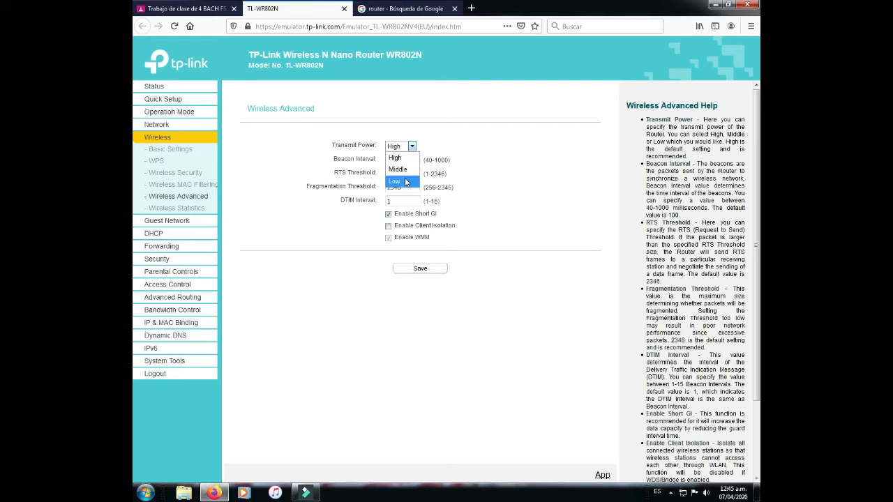
{"action": "left_click", "coordinate": [430, 141]}
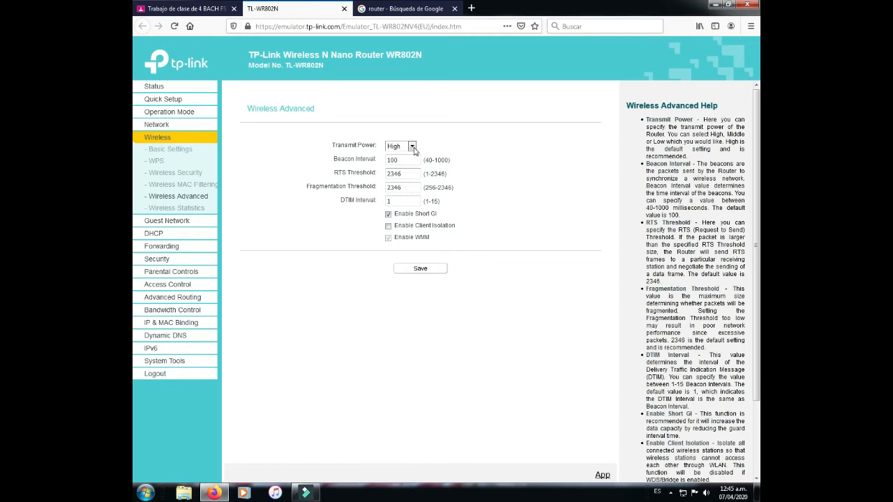
{"action": "left_click", "coordinate": [412, 147]}
{"action": "left_click", "coordinate": [403, 169]}
{"action": "left_click", "coordinate": [414, 147]}
{"action": "left_click", "coordinate": [399, 182]}
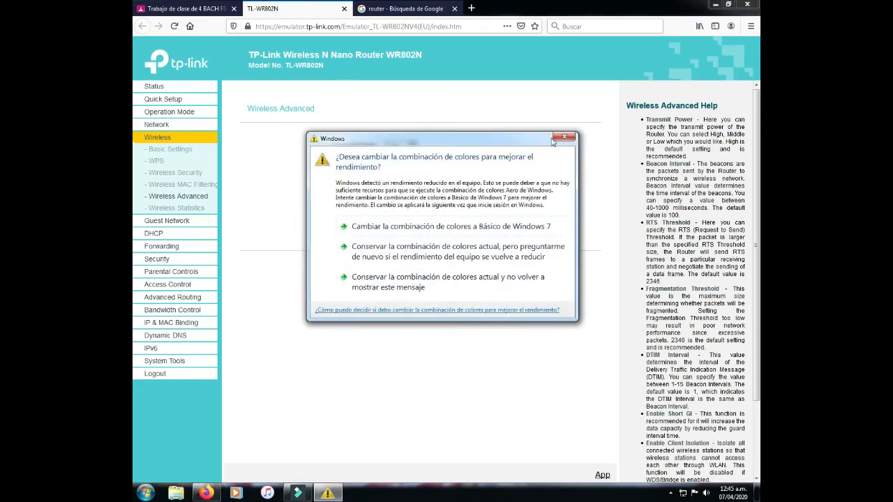
{"action": "left_click", "coordinate": [572, 135]}
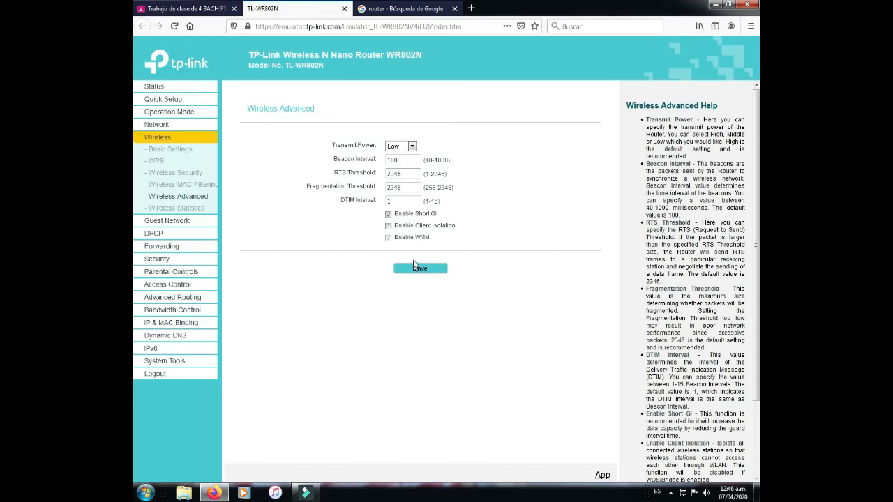
{"action": "left_click", "coordinate": [187, 8]}
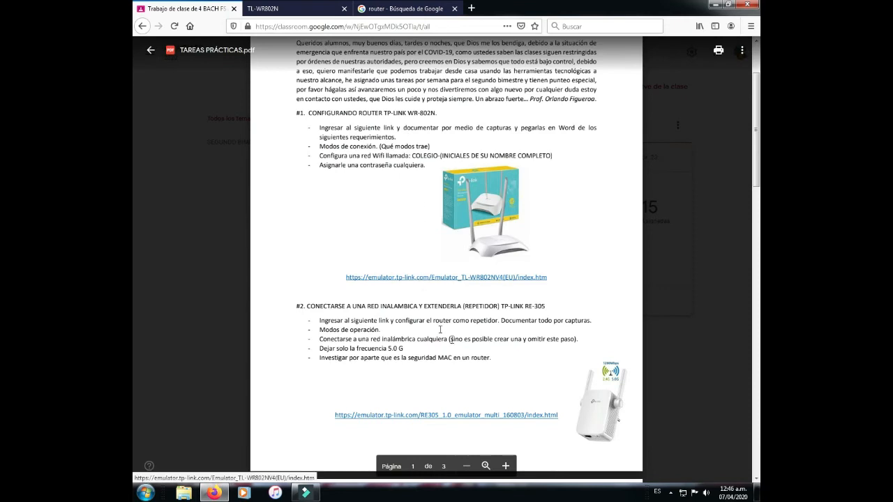
Step: Highlight 'Conectarse a una red inalámbrica cualquiera' in the assignment PDF and open the RE305 emulator link in a new tab
{"action": "scroll", "coordinate": [418, 416], "scroll_direction": "down", "scroll_amount": 2}
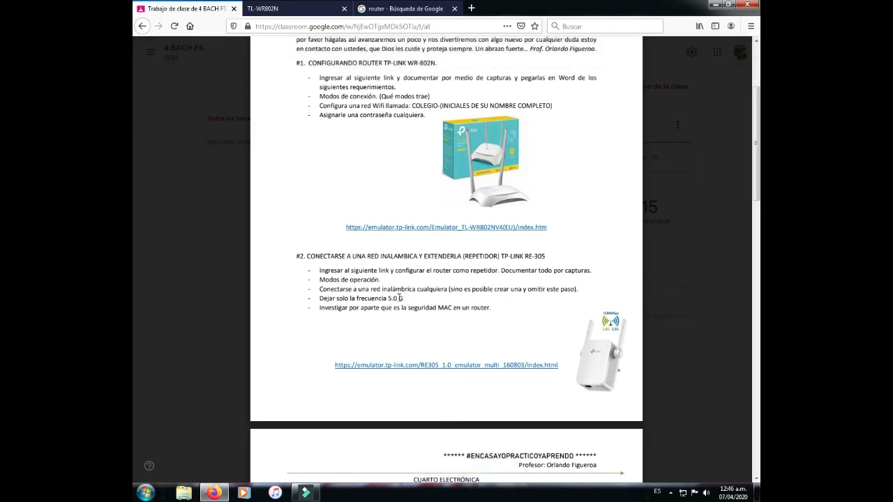
{"action": "left_click", "coordinate": [320, 288]}
{"action": "left_click_drag", "start_coordinate": [319, 288], "coordinate": [438, 289]}
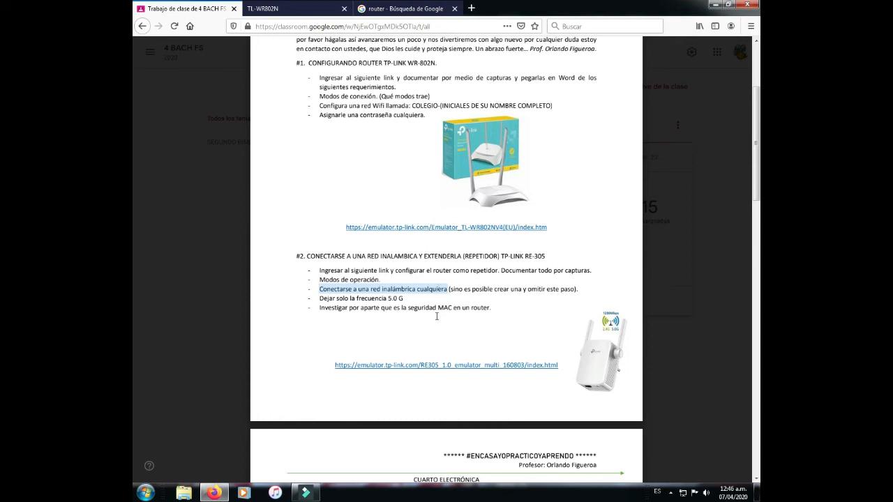
{"action": "middle_click", "coordinate": [421, 366]}
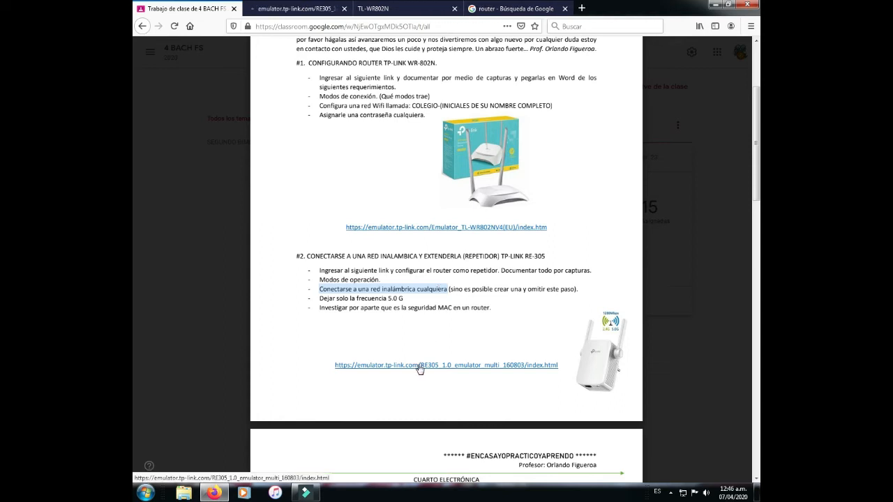
Step: Switch to the RE305 emulator tab and set its interface language to Español Latinoamérica
{"action": "left_click", "coordinate": [281, 9]}
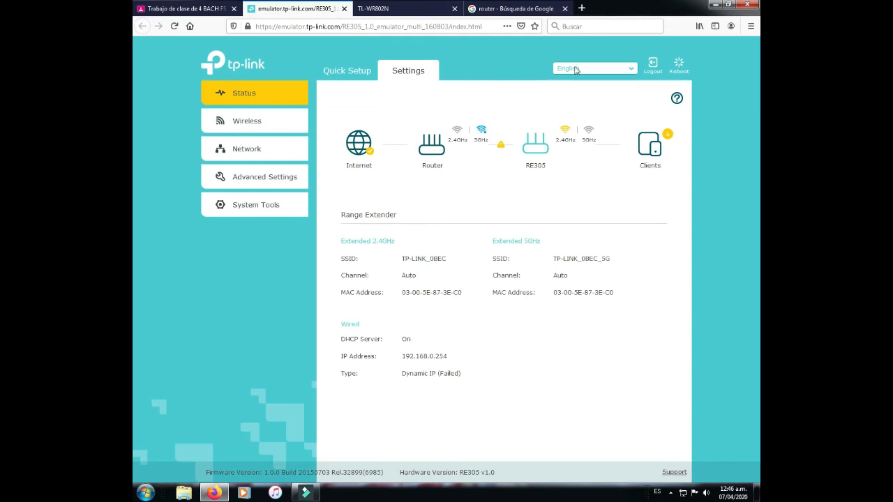
{"action": "left_click", "coordinate": [631, 72]}
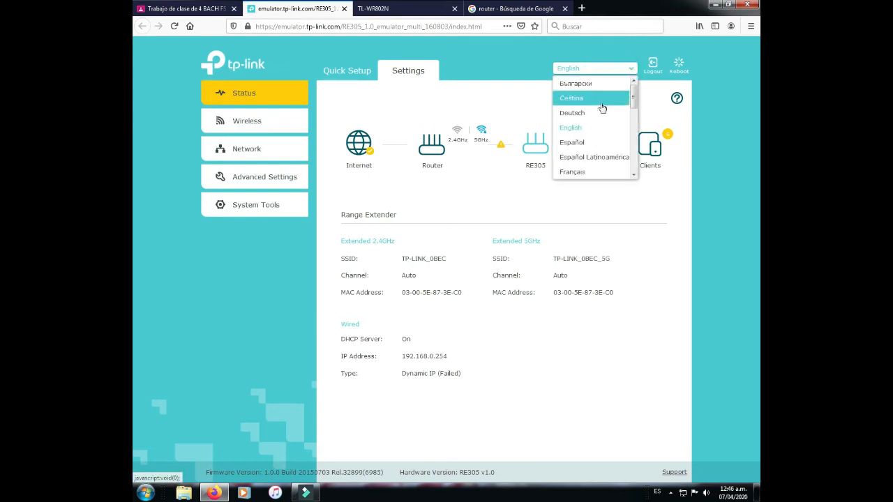
{"action": "left_click", "coordinate": [582, 157]}
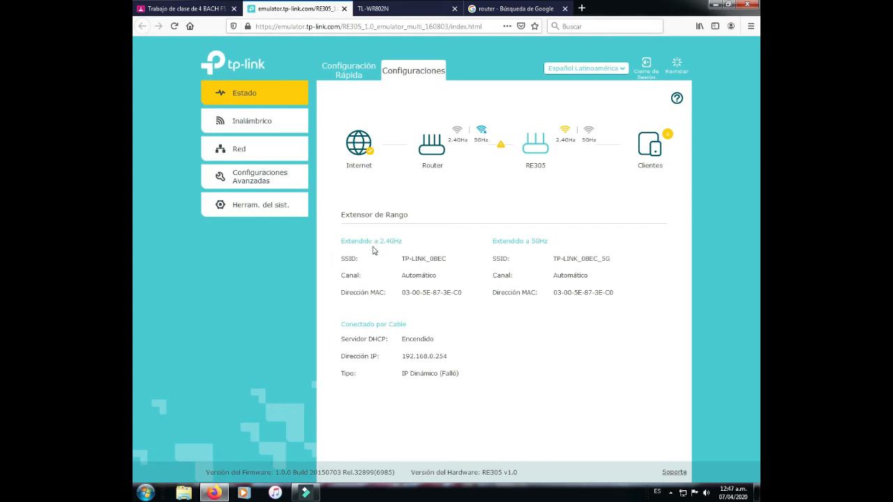
Step: Inspect the 5GHz SSID, both MAC addresses and IP 192.168.0.254, then list the connected clients
{"action": "left_click", "coordinate": [401, 260]}
{"action": "left_click_drag", "start_coordinate": [555, 259], "coordinate": [621, 262]}
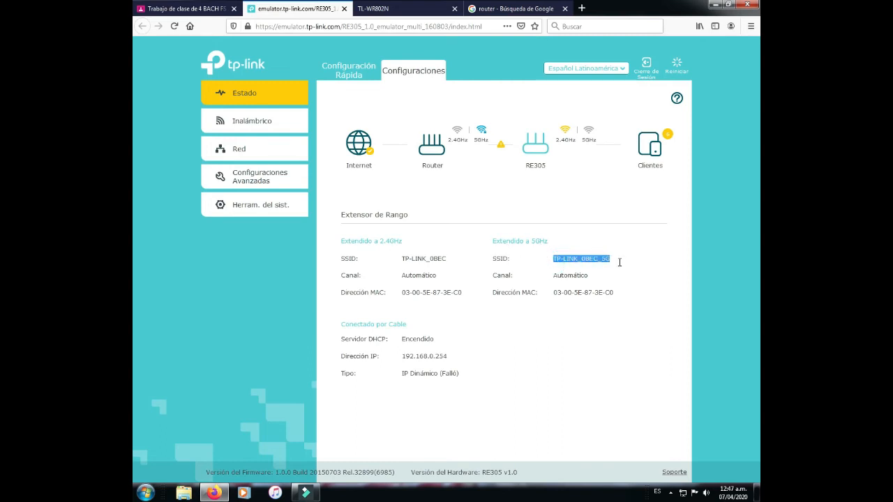
{"action": "left_click", "coordinate": [605, 259]}
{"action": "left_click", "coordinate": [605, 259]}
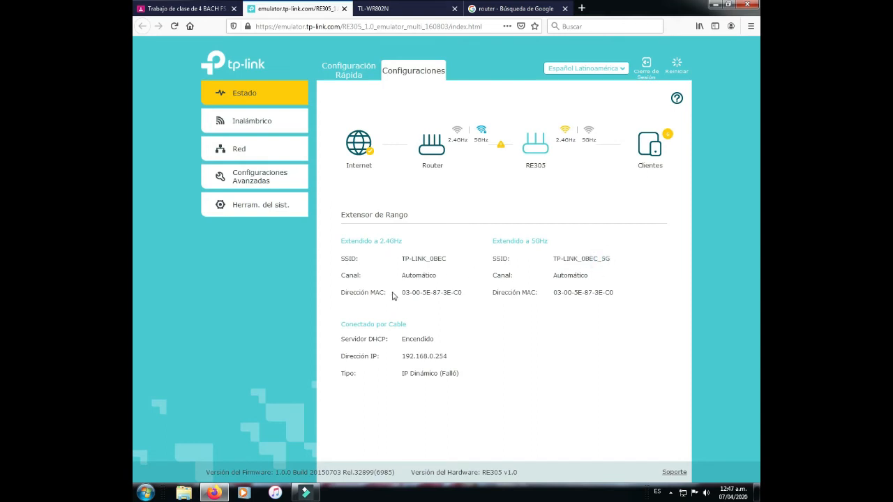
{"action": "left_click_drag", "start_coordinate": [401, 293], "coordinate": [474, 294]}
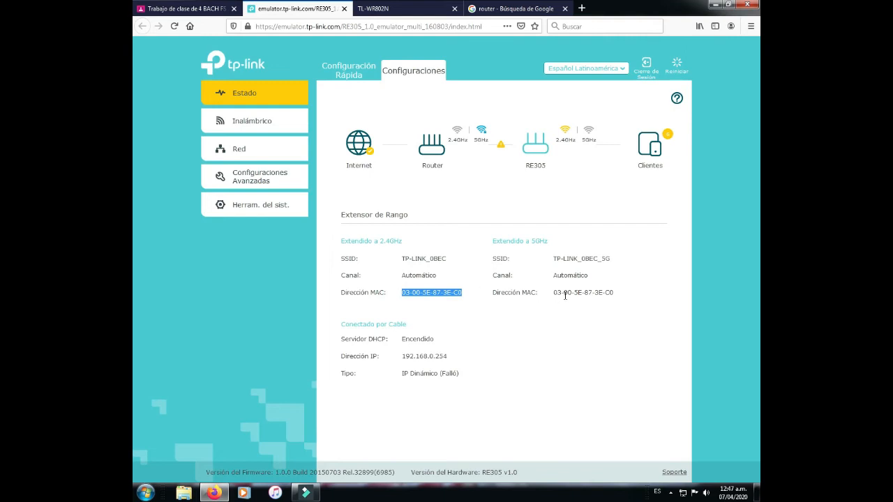
{"action": "left_click_drag", "start_coordinate": [551, 293], "coordinate": [625, 292]}
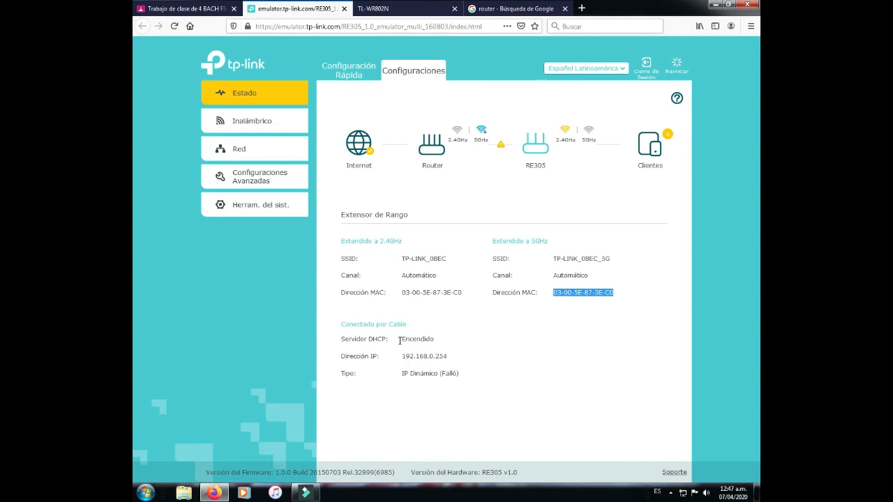
{"action": "left_click_drag", "start_coordinate": [402, 354], "coordinate": [453, 354]}
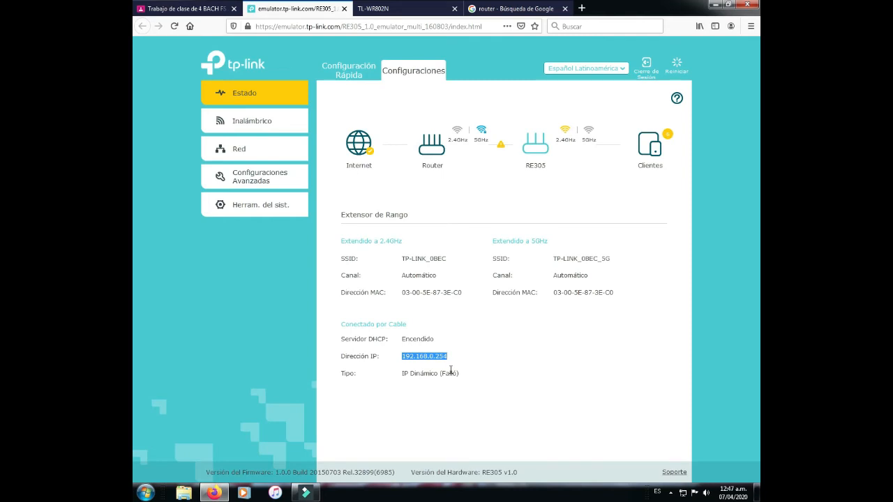
{"action": "left_click", "coordinate": [244, 98]}
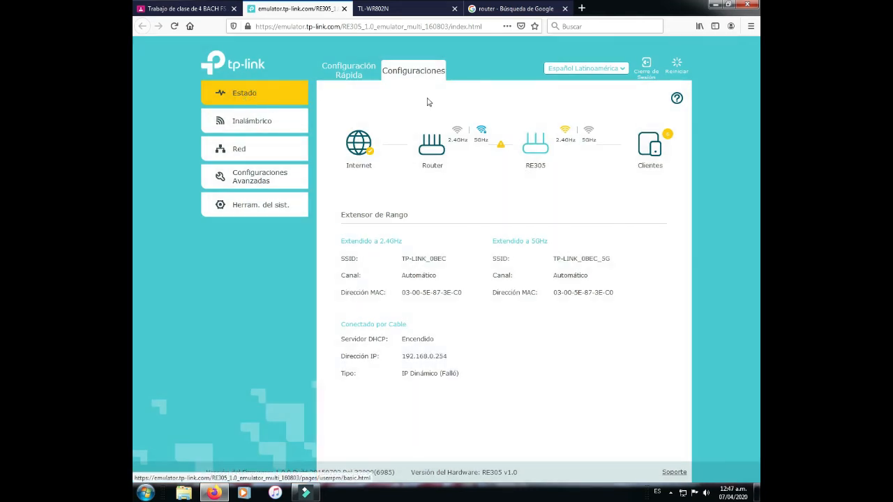
{"action": "left_click", "coordinate": [649, 149]}
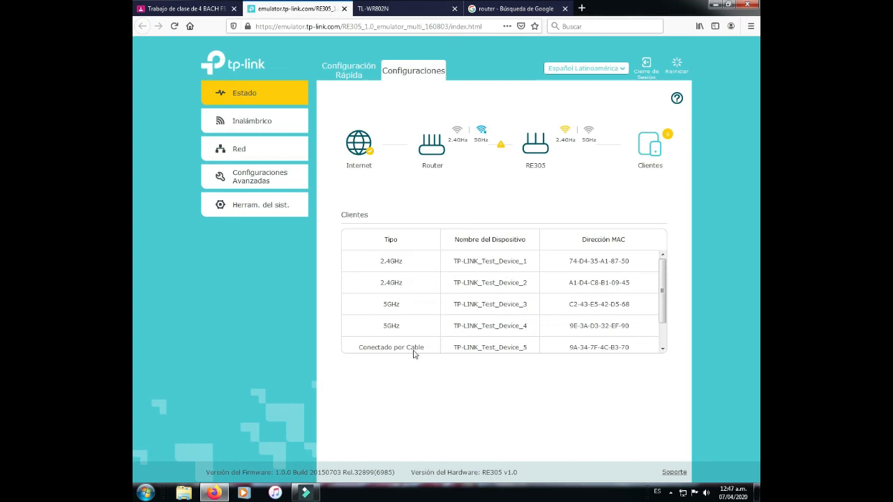
Step: Review the clients table, then view extender details and host SSIDs TP-LINK_0BEC and TP-LINK_0BEC_5G
{"action": "scroll", "coordinate": [662, 286], "scroll_direction": "down", "scroll_amount": 1}
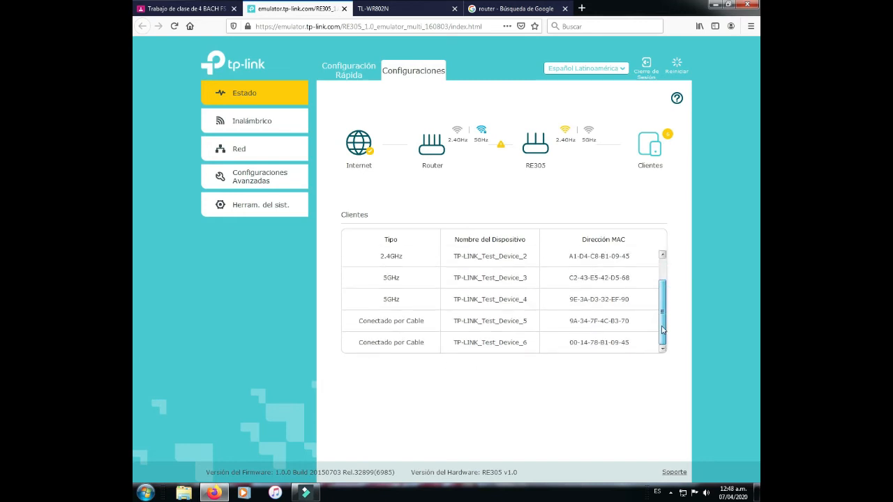
{"action": "scroll", "coordinate": [662, 286], "scroll_direction": "up", "scroll_amount": 1}
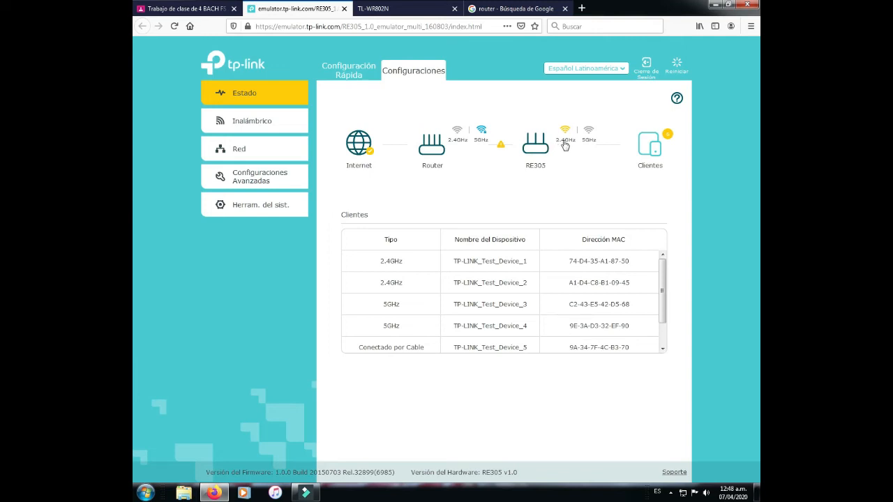
{"action": "left_click", "coordinate": [536, 147]}
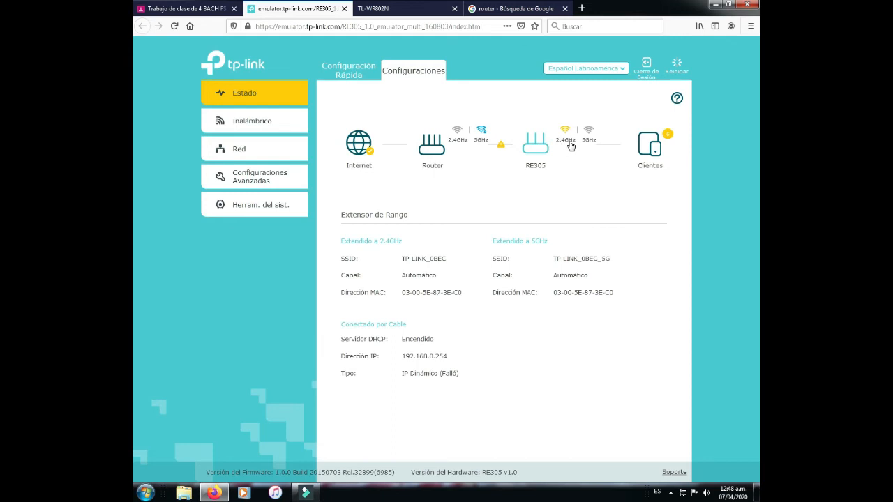
{"action": "left_click", "coordinate": [452, 147]}
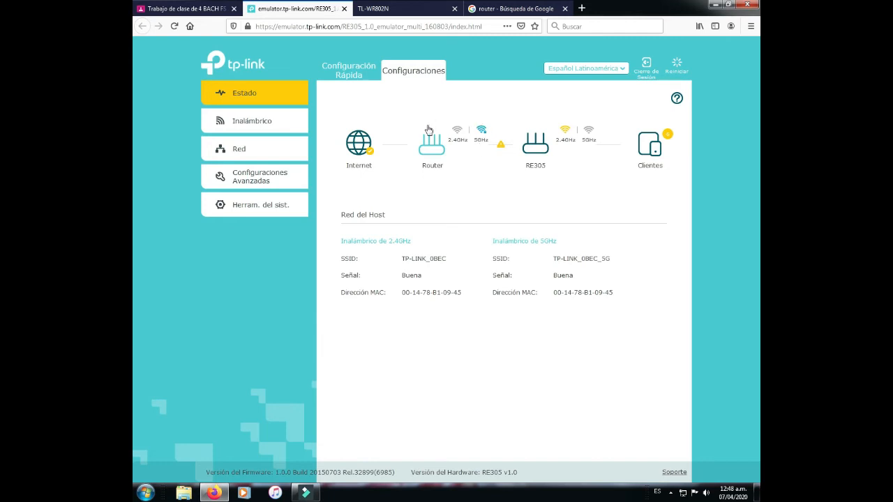
Step: Go to Inalámbrico > Conectarse a la Red to see host SSIDs TP-LINK_0BEC and TP-LINK_0BEC_5G
{"action": "left_click", "coordinate": [258, 123]}
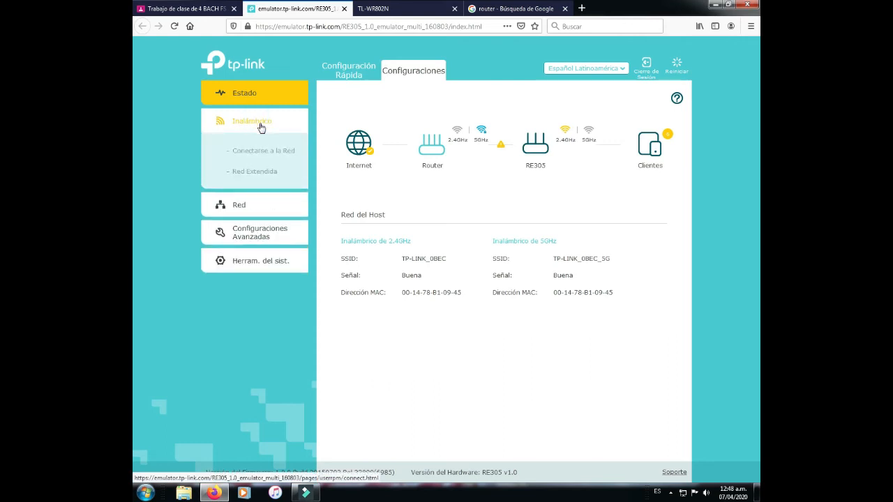
{"action": "left_click", "coordinate": [260, 151]}
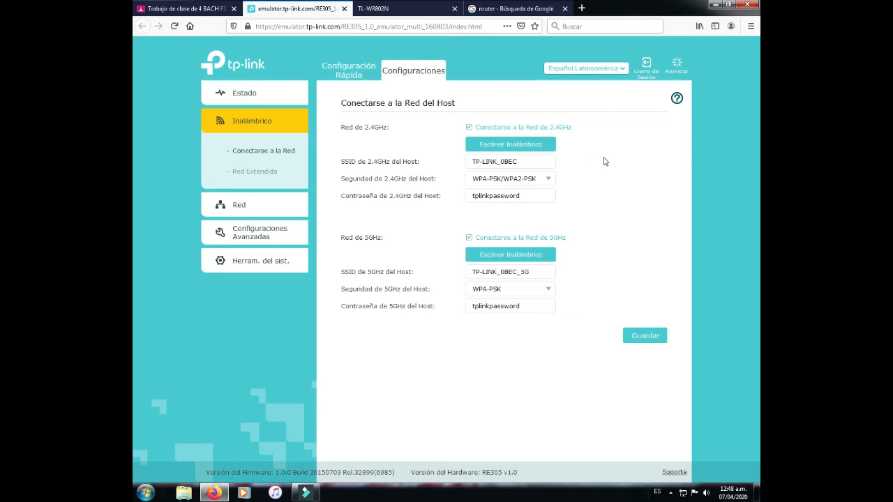
Step: Run a 2.4GHz wireless scan, finding seven TP-LINK host networks with their security
{"action": "left_click", "coordinate": [512, 145]}
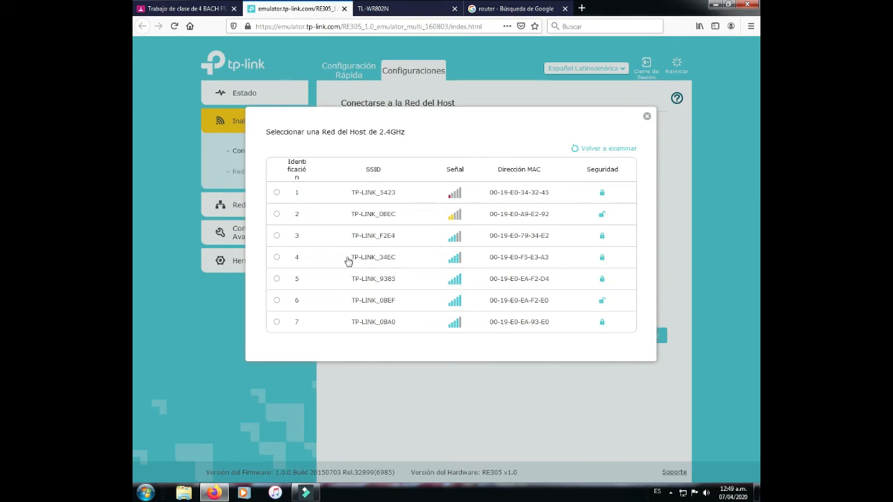
Step: Choose TP-LINK_F2E4 as the 2.4GHz host with a short password, attempt saving, and begin changing its security type
{"action": "left_click", "coordinate": [277, 236]}
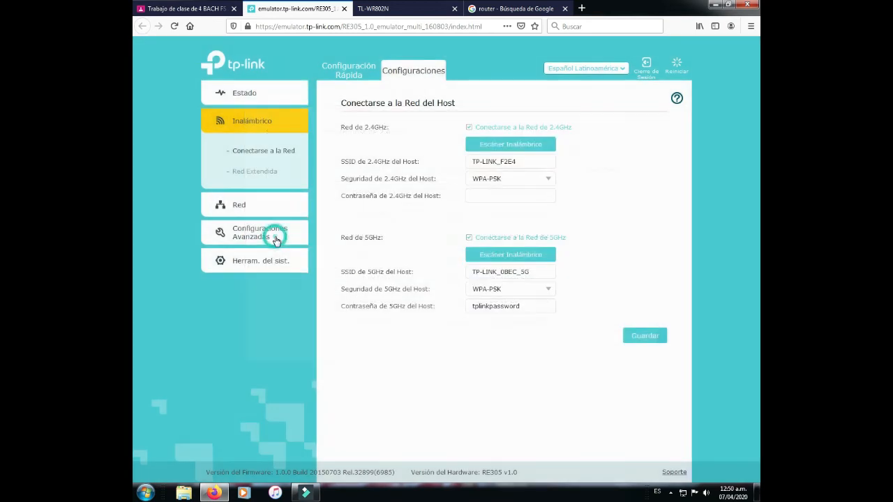
{"action": "left_click", "coordinate": [494, 195]}
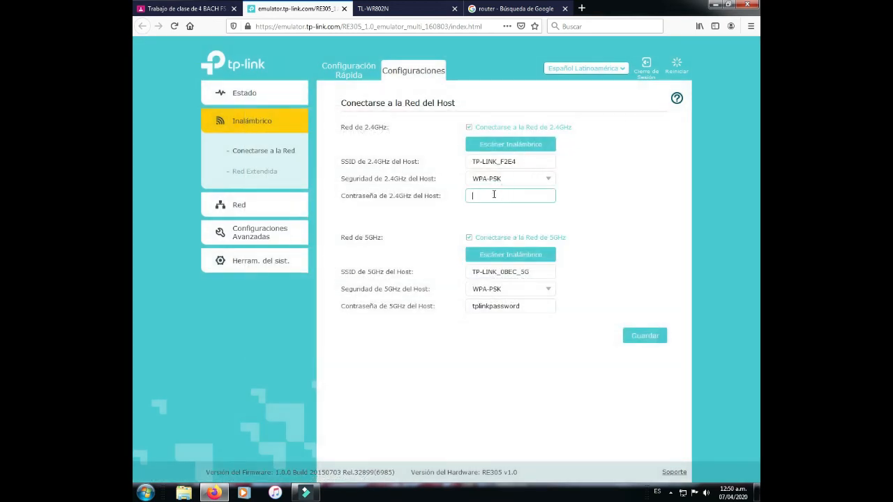
{"action": "left_click", "coordinate": [642, 339]}
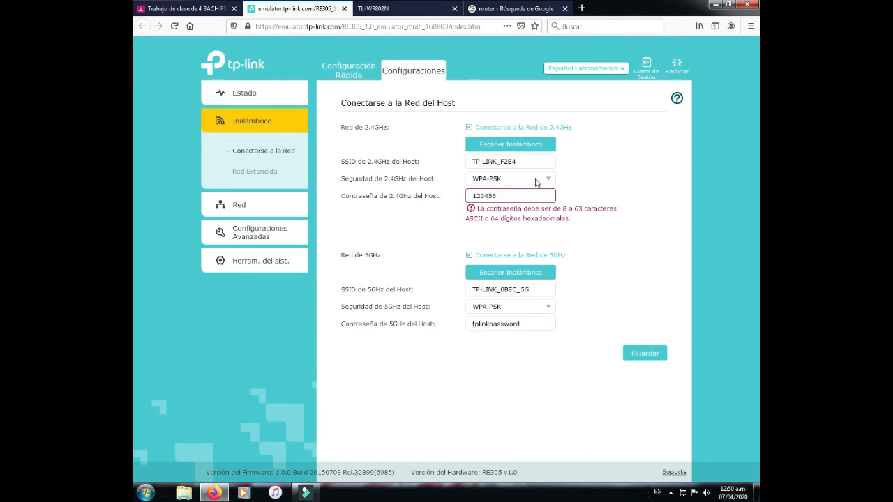
{"action": "left_click", "coordinate": [510, 179]}
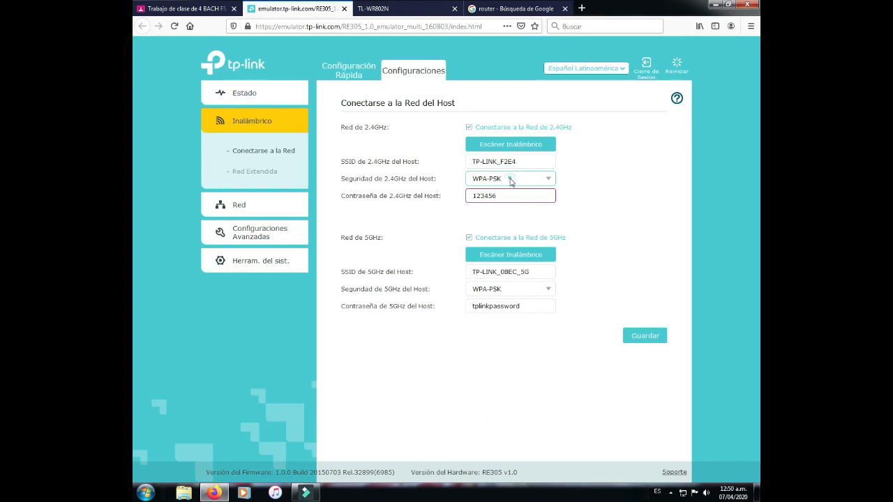
{"action": "left_click", "coordinate": [549, 179]}
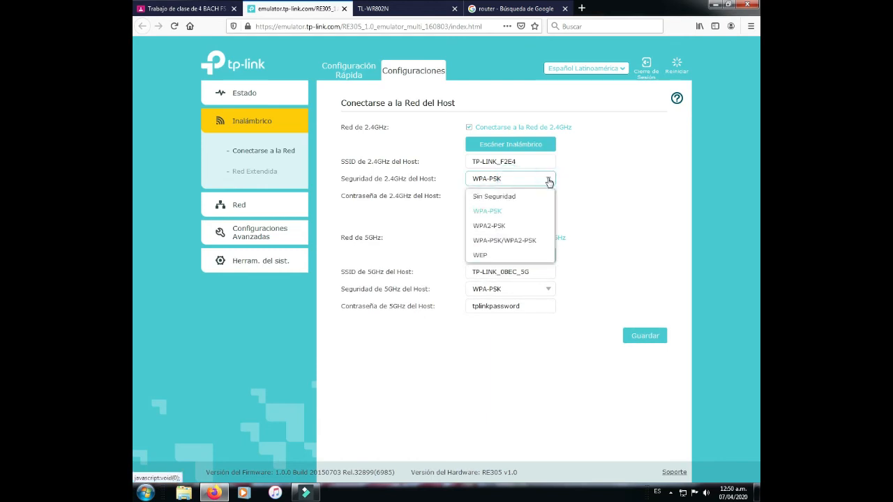
Step: Set 2.4GHz host security to WPA-PSK/WPA2-PSK with a longer password, save, and open Red Extendida
{"action": "left_click", "coordinate": [510, 242]}
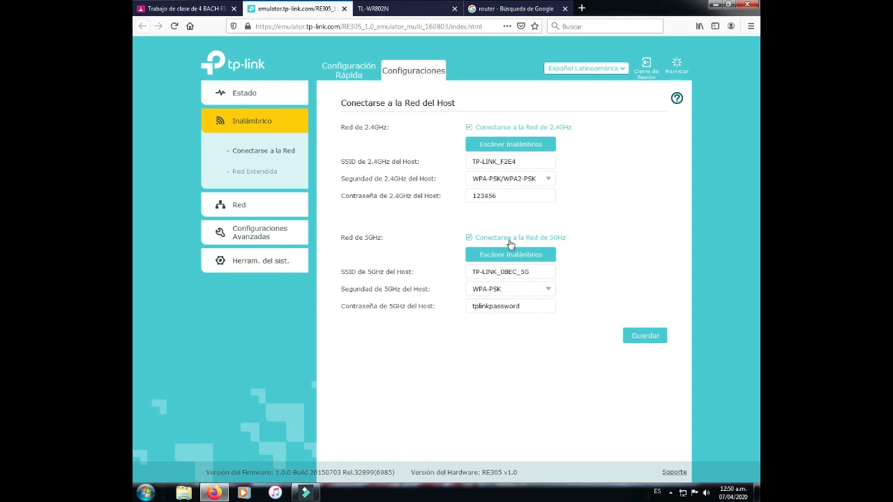
{"action": "left_click_drag", "start_coordinate": [515, 199], "coordinate": [451, 199]}
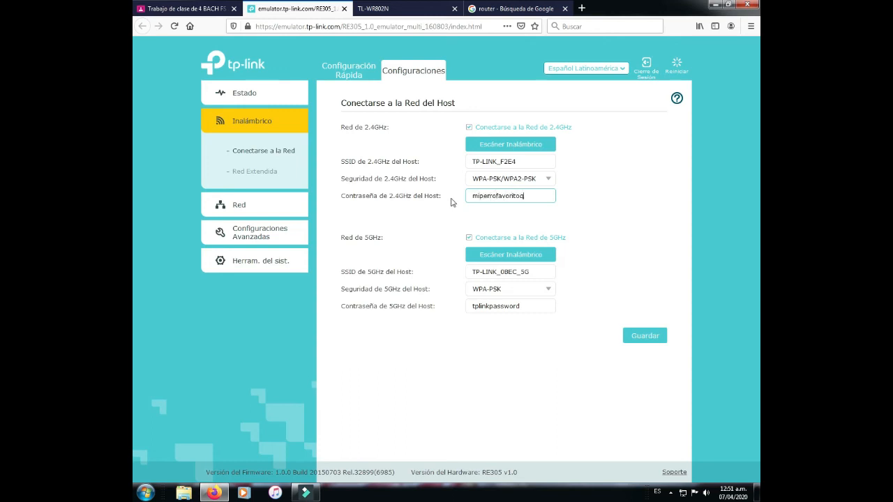
{"action": "key", "text": "BackSpace"}
{"action": "left_click", "coordinate": [645, 337]}
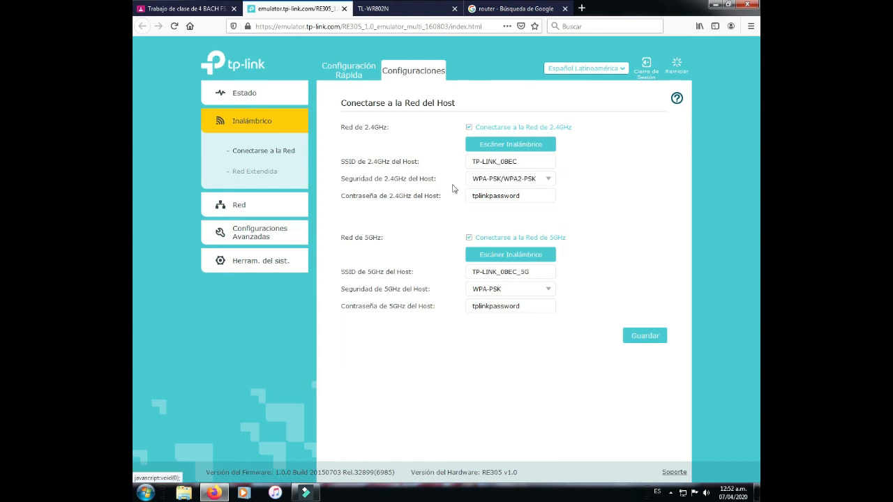
{"action": "left_click", "coordinate": [254, 173]}
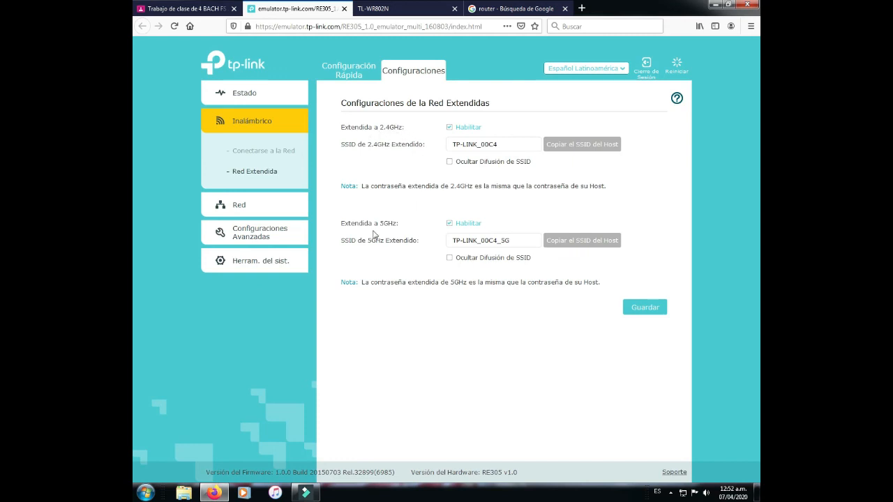
Step: Check the assignment's keep-only-5.0G instruction and disable the extended 2.4GHz network
{"action": "left_click", "coordinate": [220, 7]}
{"action": "left_click_drag", "start_coordinate": [321, 298], "coordinate": [407, 300]}
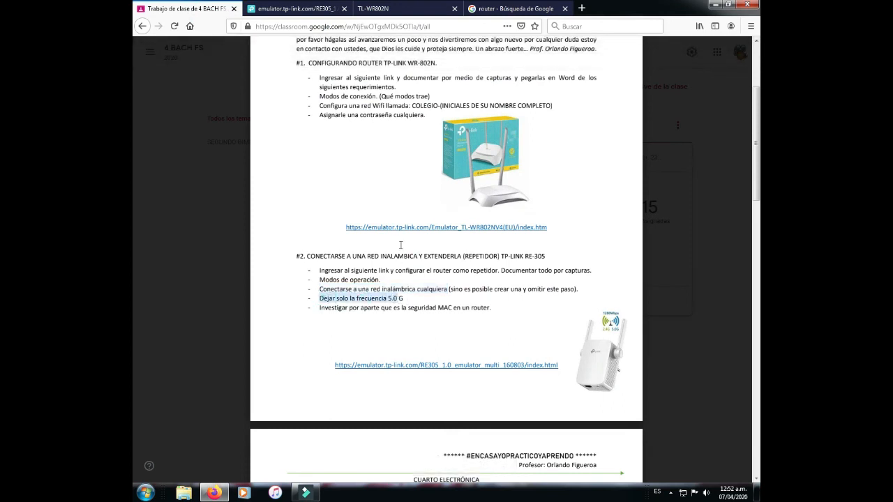
{"action": "left_click", "coordinate": [307, 8]}
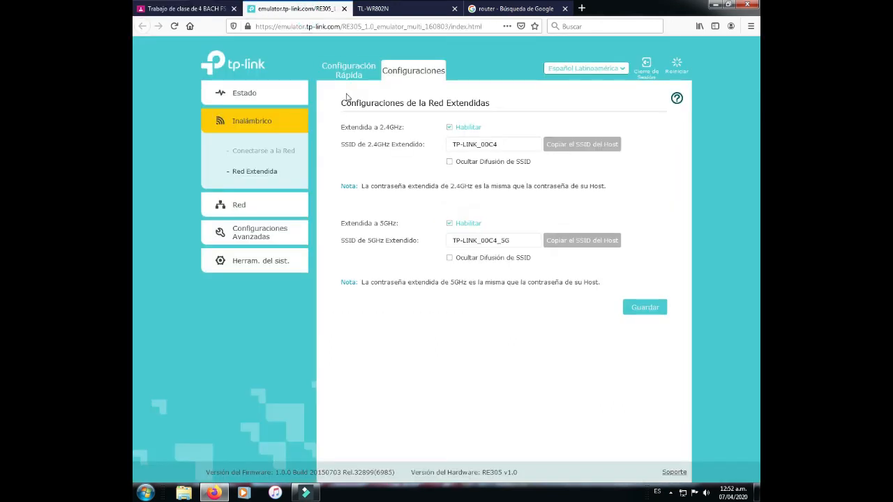
{"action": "left_click", "coordinate": [450, 128]}
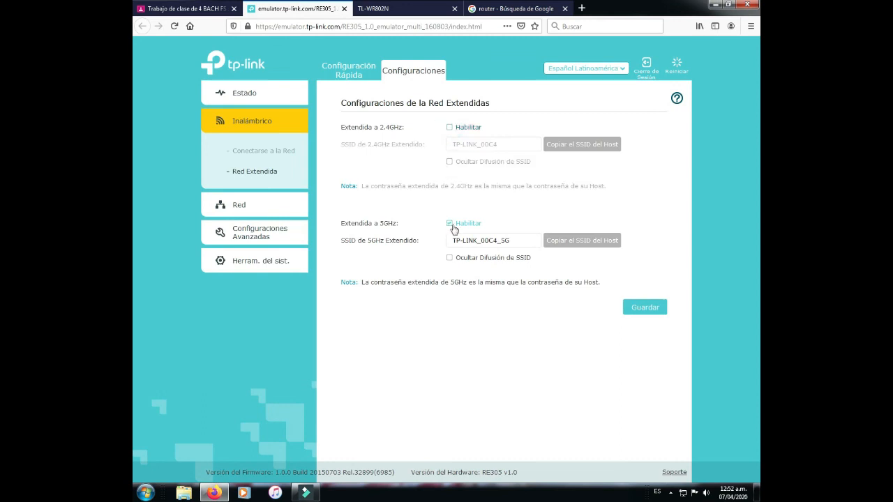
Step: Rename the extended 5GHz SSID to MI CASA
{"action": "left_click", "coordinate": [524, 241]}
{"action": "left_click_drag", "start_coordinate": [524, 240], "coordinate": [446, 242]}
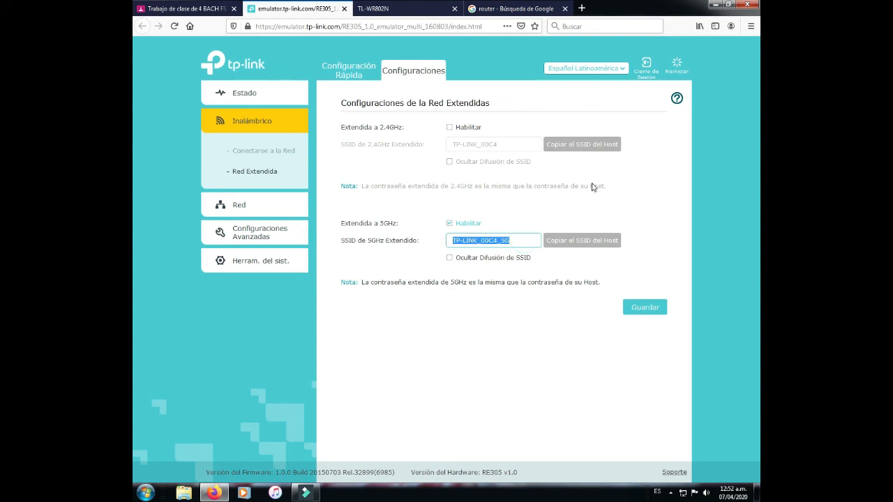
{"action": "type", "text": "mi"}
{"action": "key", "text": "BackSpace"}
{"action": "key", "text": "BackSpace"}
{"action": "type", "text": "MI CASA"}
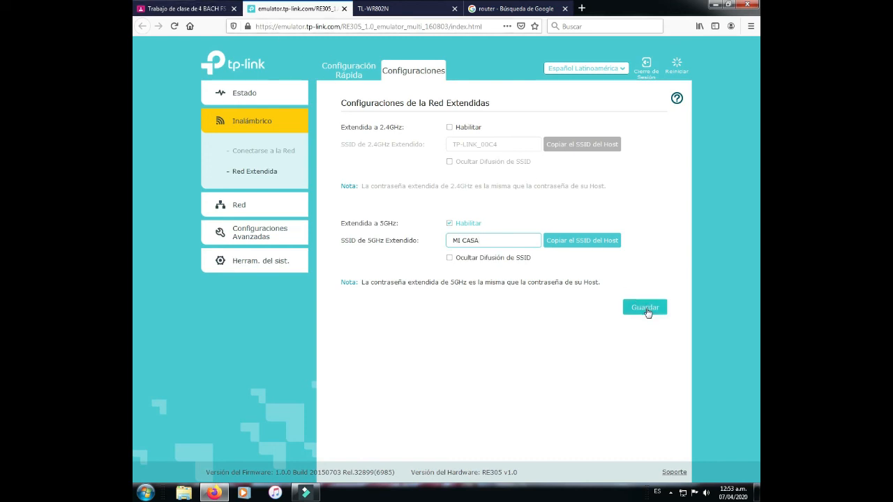
{"action": "left_click", "coordinate": [210, 8]}
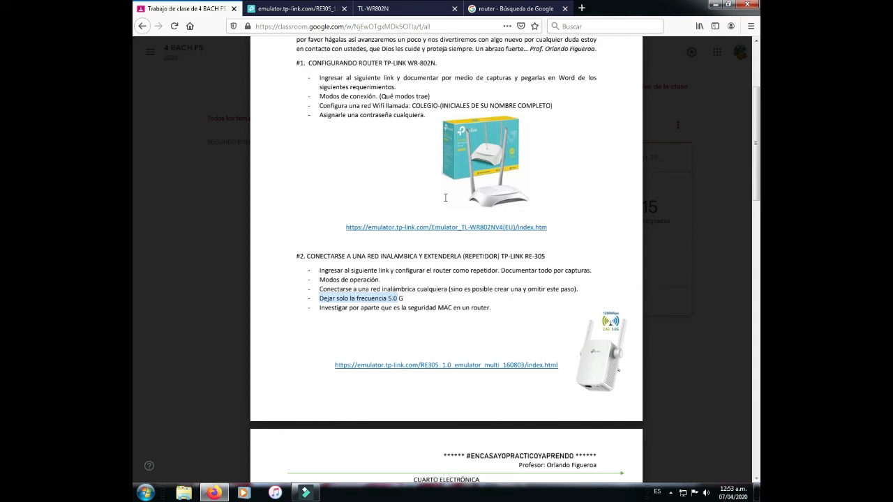
Step: Select the line 'Investigar por aparte que es la seguridad MAC en un router.' in the task PDF
{"action": "left_click", "coordinate": [322, 309]}
{"action": "left_click_drag", "start_coordinate": [347, 309], "coordinate": [496, 308]}
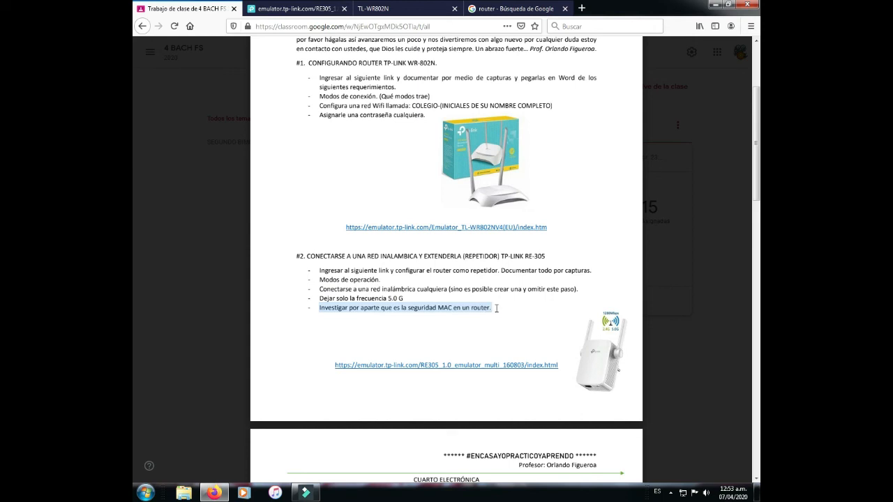